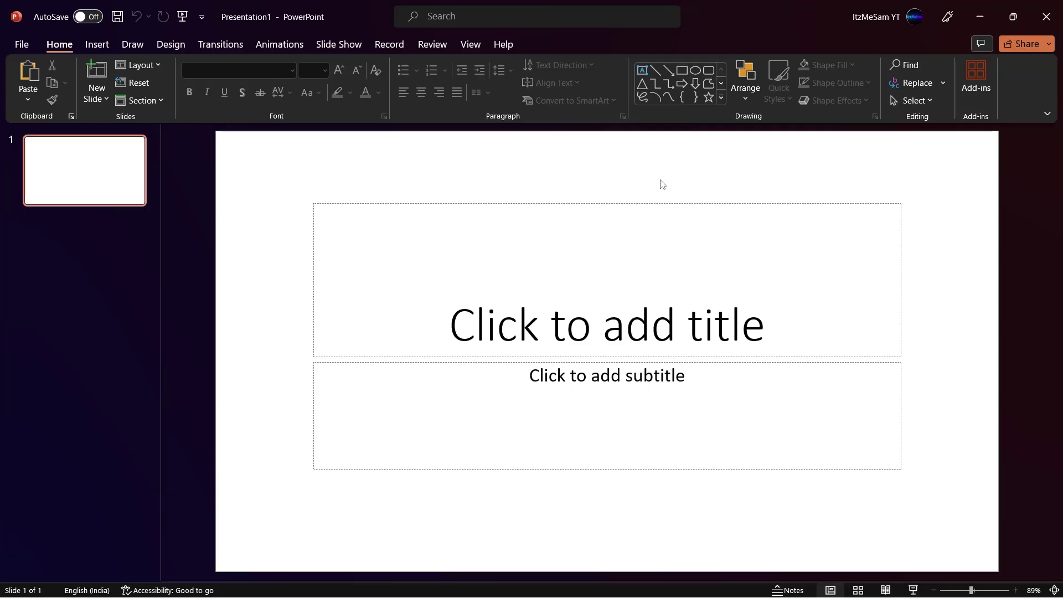
Delete the title and subtitle placeholders from the first slide
left_click_drag(524, 168, 696, 520)
left_click_drag(286, 168, 922, 508)
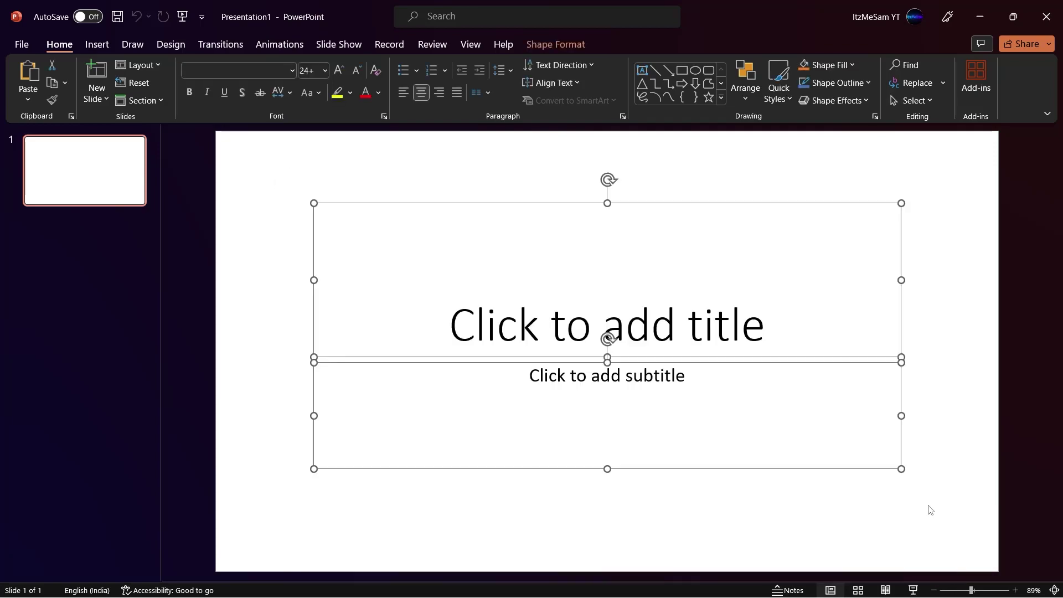
key("Delete")
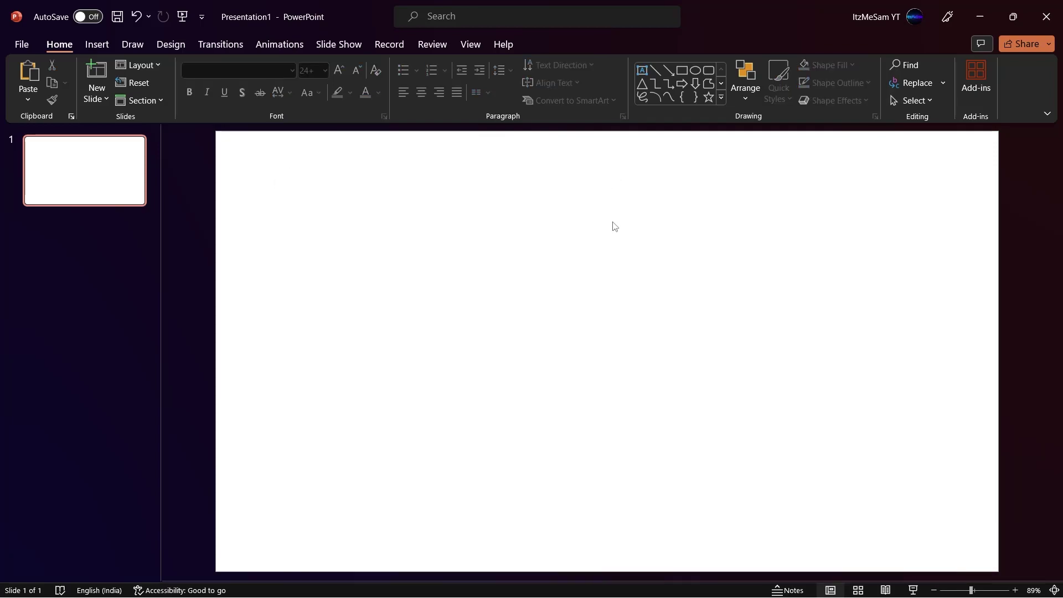
Draw a rounded rectangle about 24 cm wide and 5 cm high across the upper half of the slide
left_click(97, 44)
left_click(229, 81)
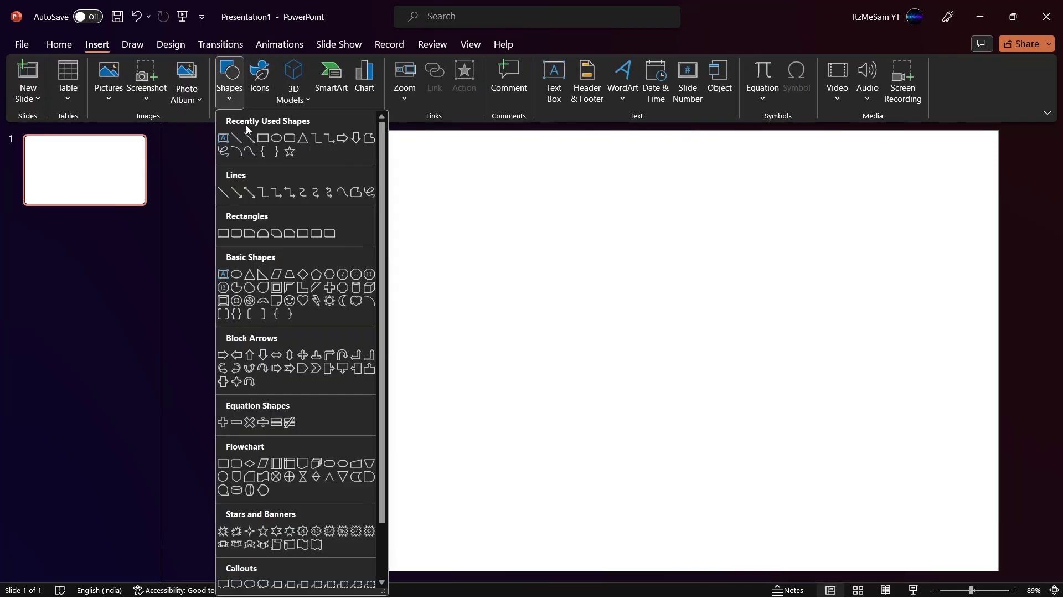
left_click(235, 236)
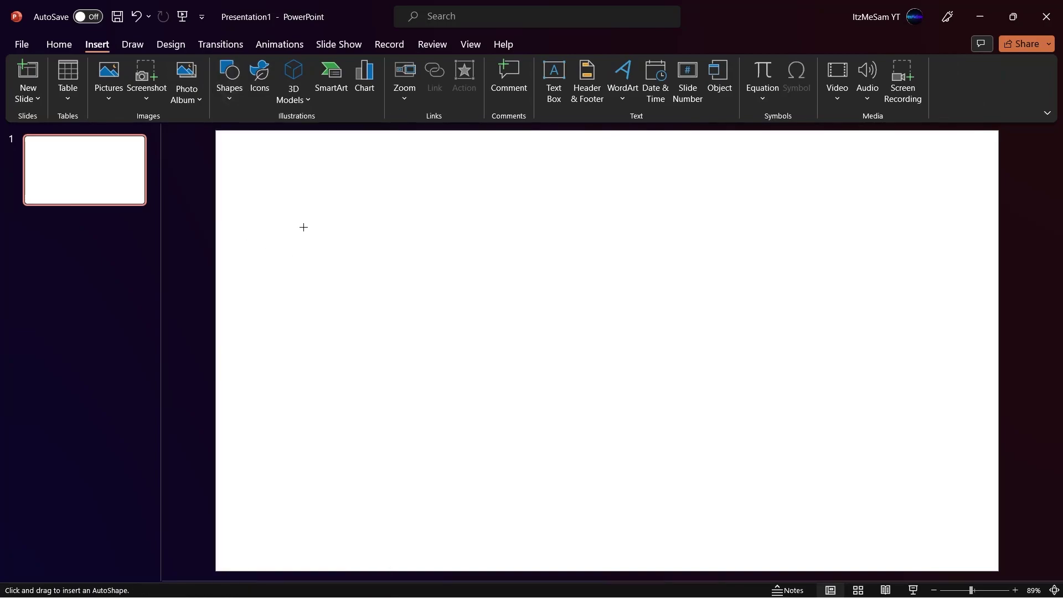
left_click_drag(320, 225, 873, 340)
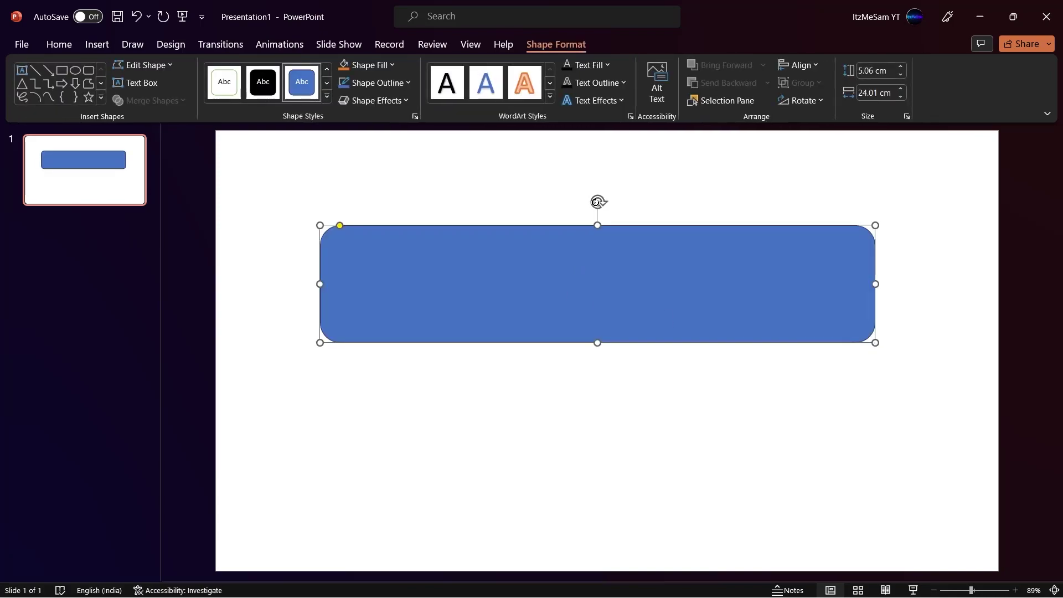
Tilt the rounded rectangle counterclockwise into a rising diagonal about 5.5 cm thick and place it over the slide's upper-right area
left_click_drag(596, 200, 557, 227)
left_click_drag(598, 280, 672, 318)
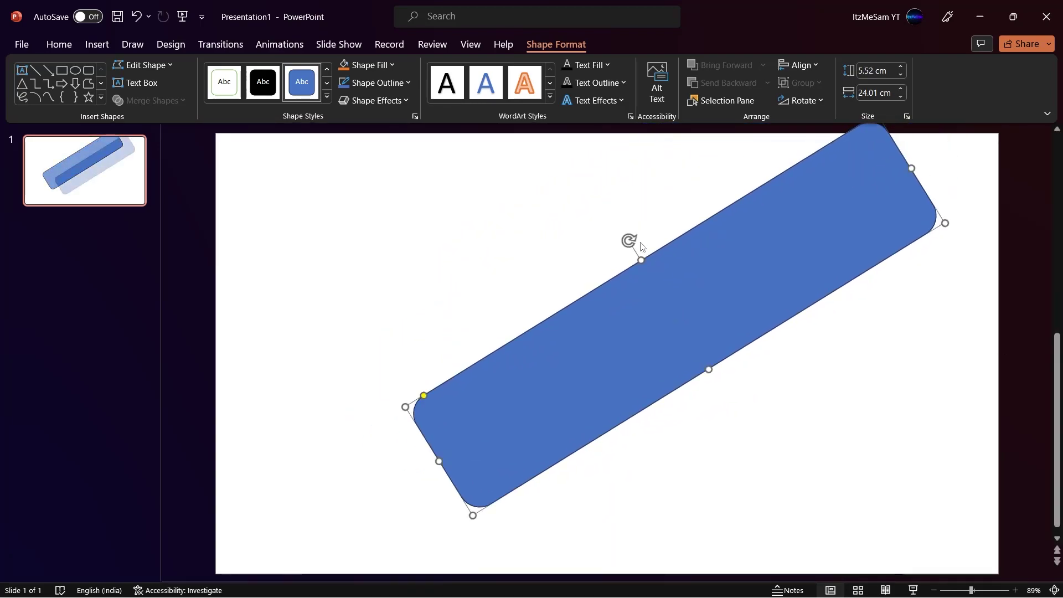
left_click_drag(629, 240, 606, 249)
left_click_drag(648, 255, 679, 256)
left_click_drag(655, 178, 662, 167)
Duplicate the tilted bar parallel below the first, extend its lower-left end to about 24.4 cm long, and narrow the gap between them
left_click_drag(700, 268, 727, 318)
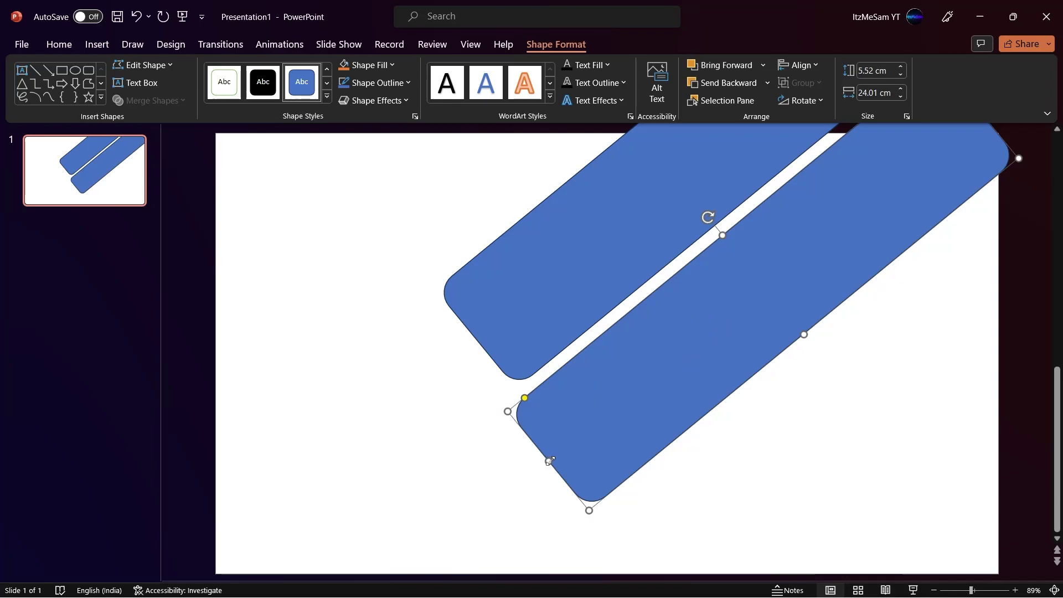
left_click_drag(549, 460, 541, 468)
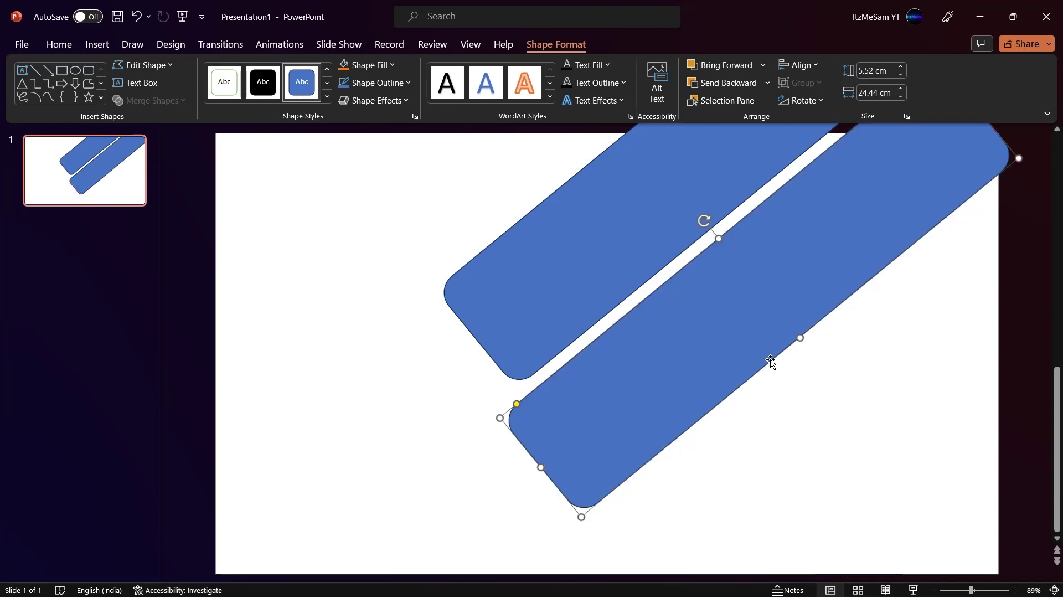
left_click_drag(800, 338, 808, 348)
left_click_drag(767, 309, 754, 303)
Duplicate the first tilted bar and place the copy as a third parallel bar below the other two
left_click(636, 240)
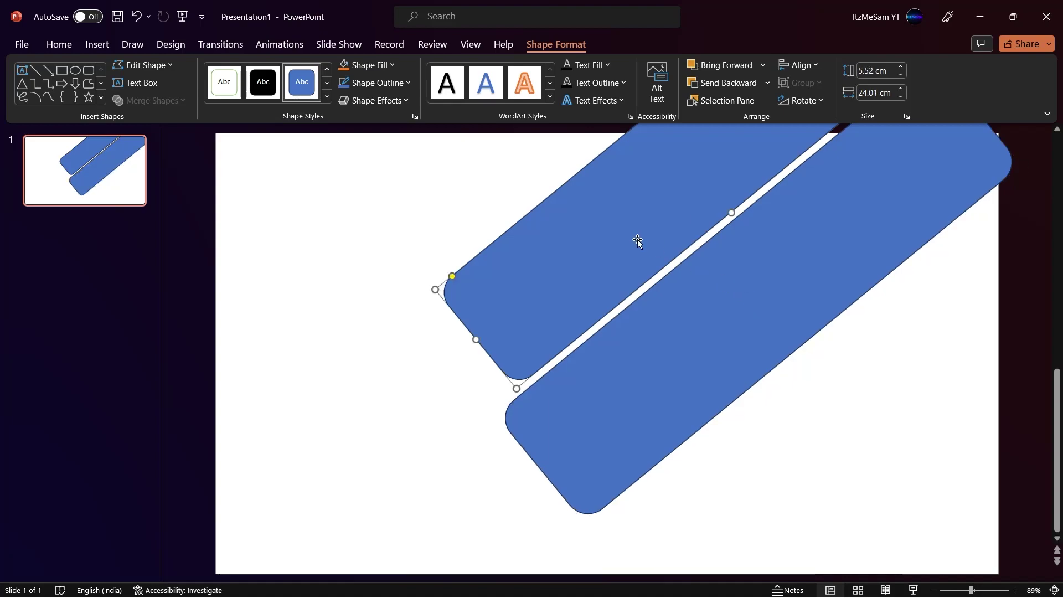
left_click_drag(619, 228, 793, 447)
key("Escape")
scroll(759, 400, "down", 1)
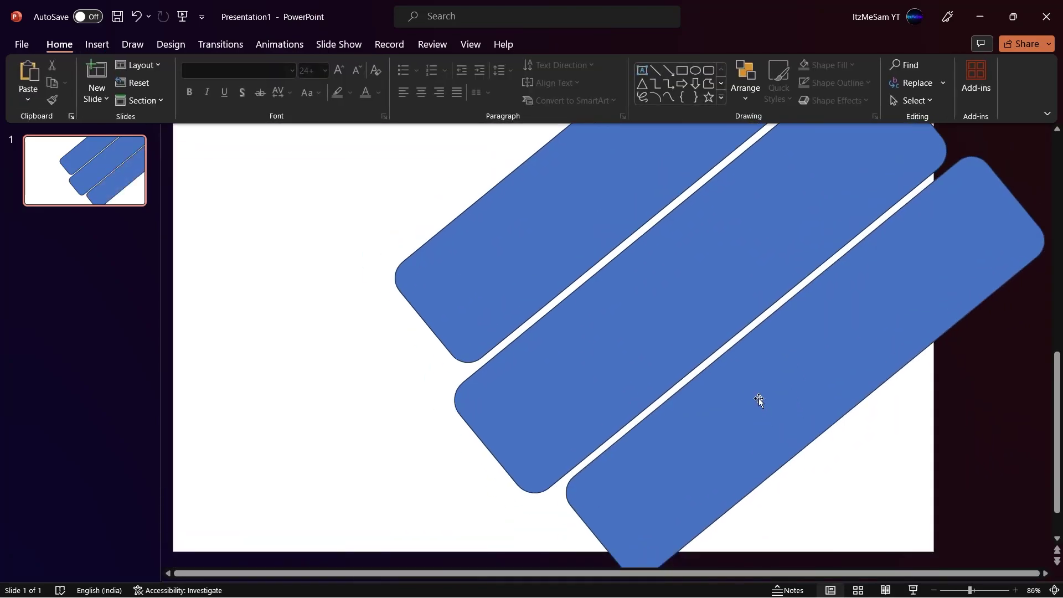
Shorten the first and third diagonal bars slightly at their lower-left ends
left_click(479, 291)
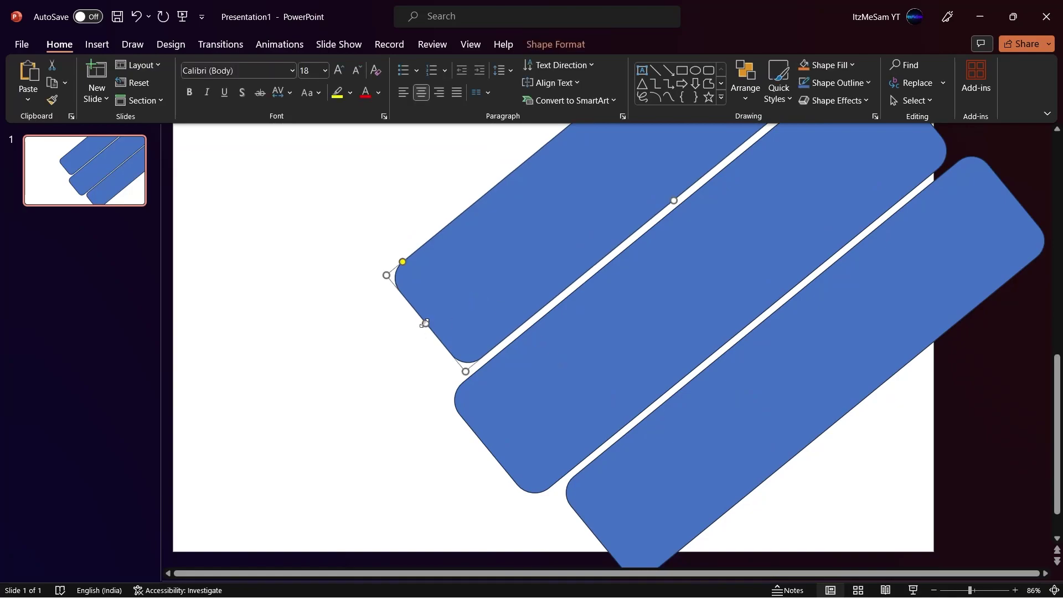
left_click_drag(425, 324, 436, 308)
left_click(621, 518)
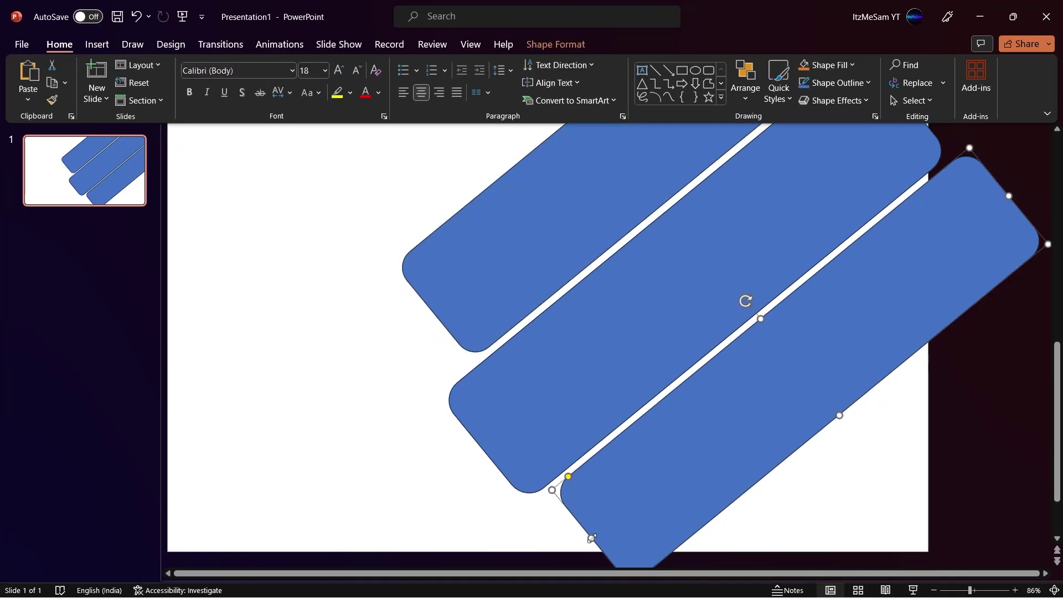
left_click_drag(592, 539, 596, 530)
Lengthen the middle diagonal bar at its upper-right end so it reaches well past the slide edge
scroll(883, 178, "up", 3)
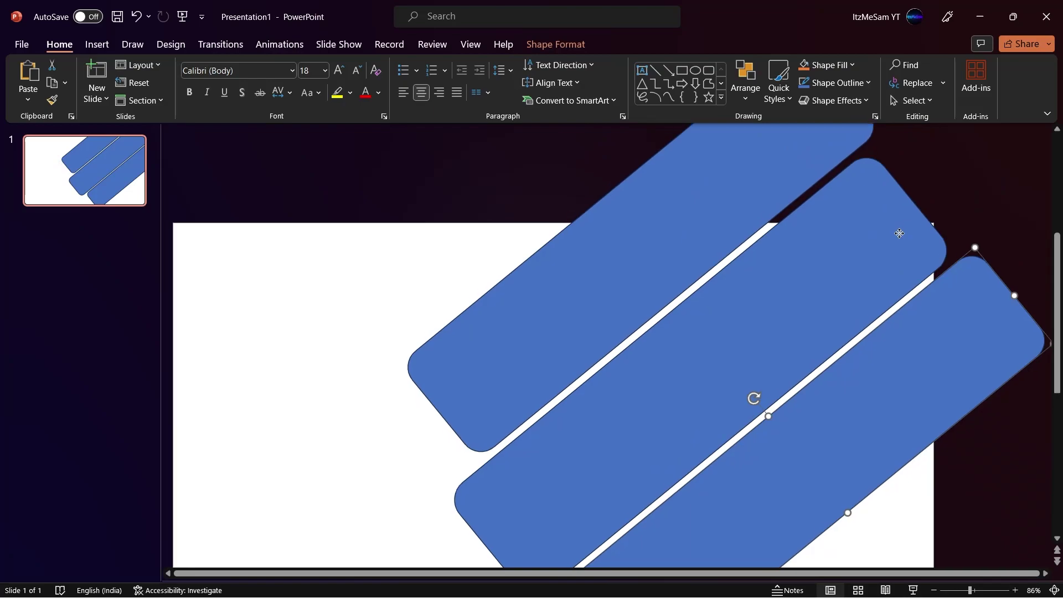
left_click(899, 233)
left_click_drag(914, 200, 975, 155)
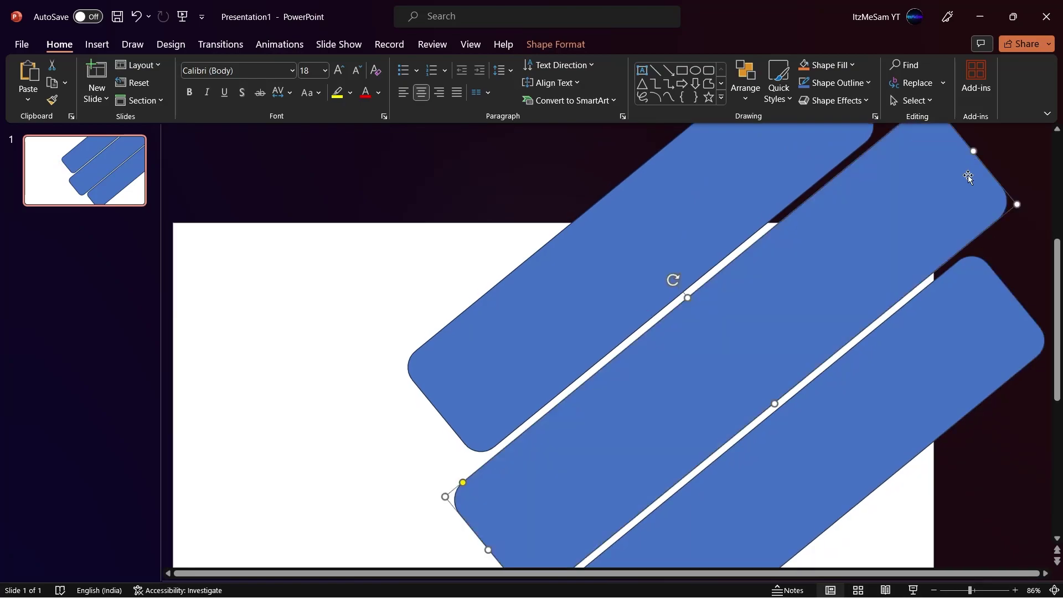
Group the three diagonal bars into one object
scroll(883, 274, "down", 2)
scroll(883, 274, "up", 3)
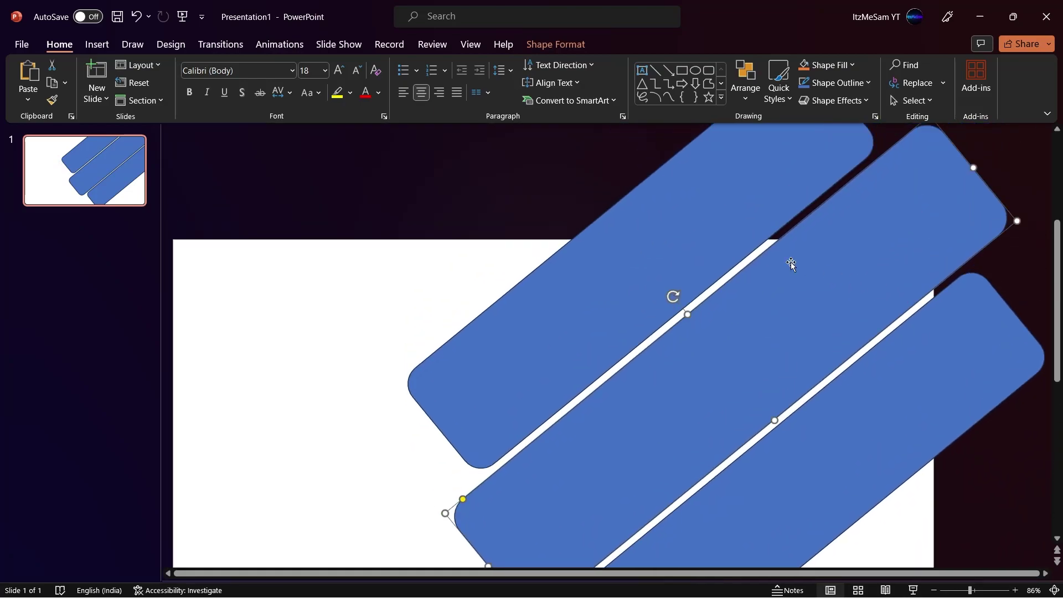
scroll(775, 263, "down", 4)
left_click(511, 240)
left_click(598, 322, "shift")
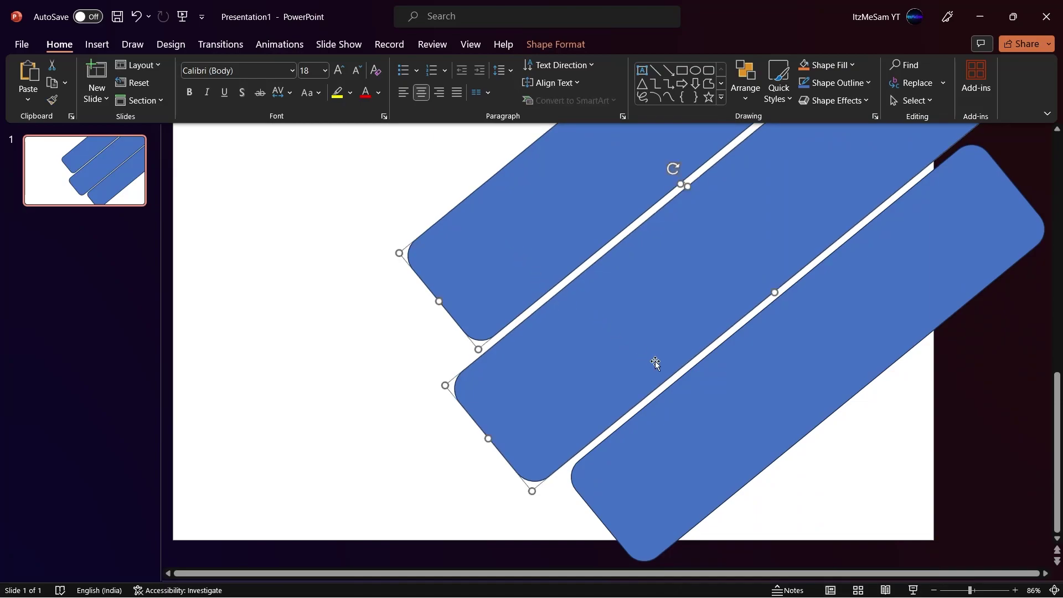
left_click(696, 407, "shift")
right_click(613, 317)
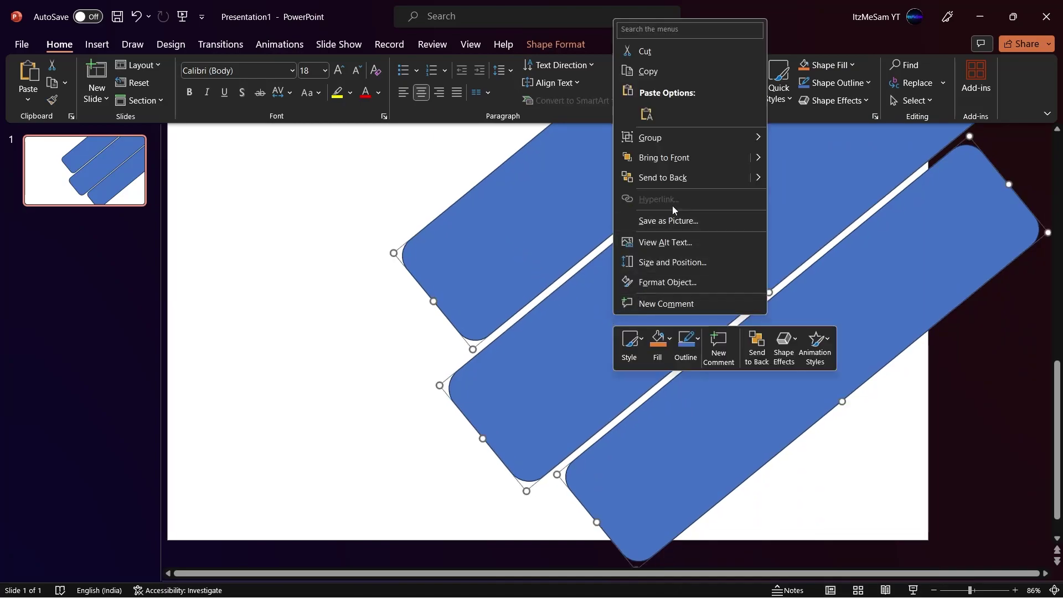
mouse_move(740, 145)
left_click(780, 141)
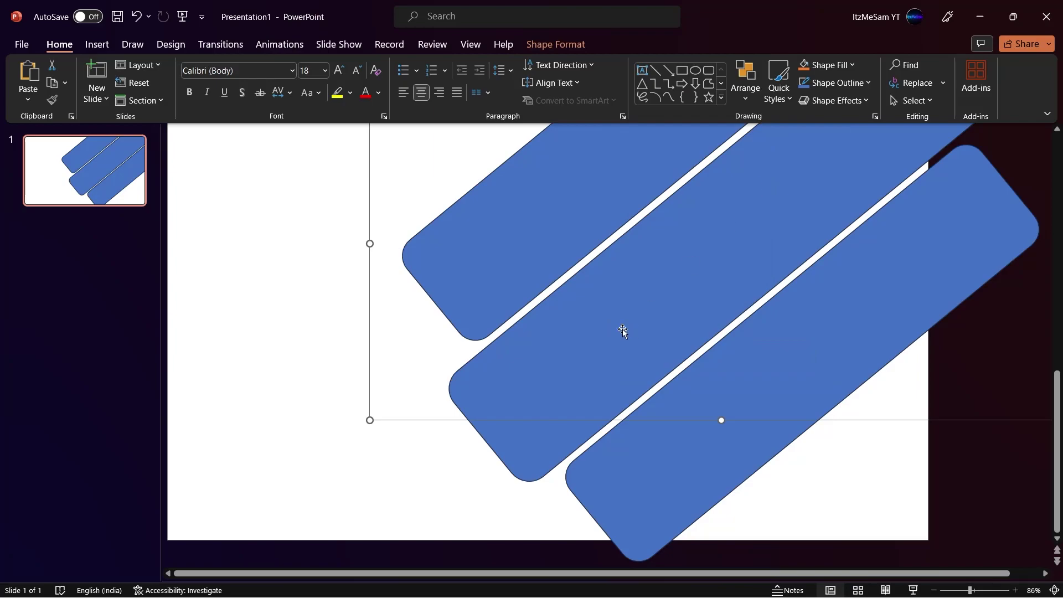
Remove the outline from the grouped bars by setting their line to No line
left_click(292, 290)
left_click(727, 254)
right_click(687, 254)
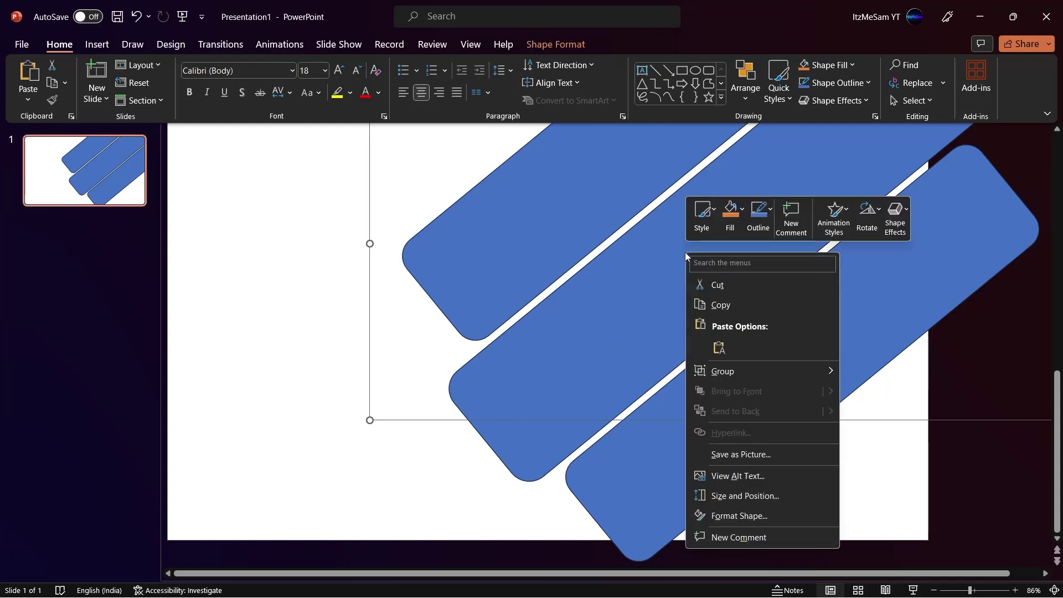
left_click(783, 514)
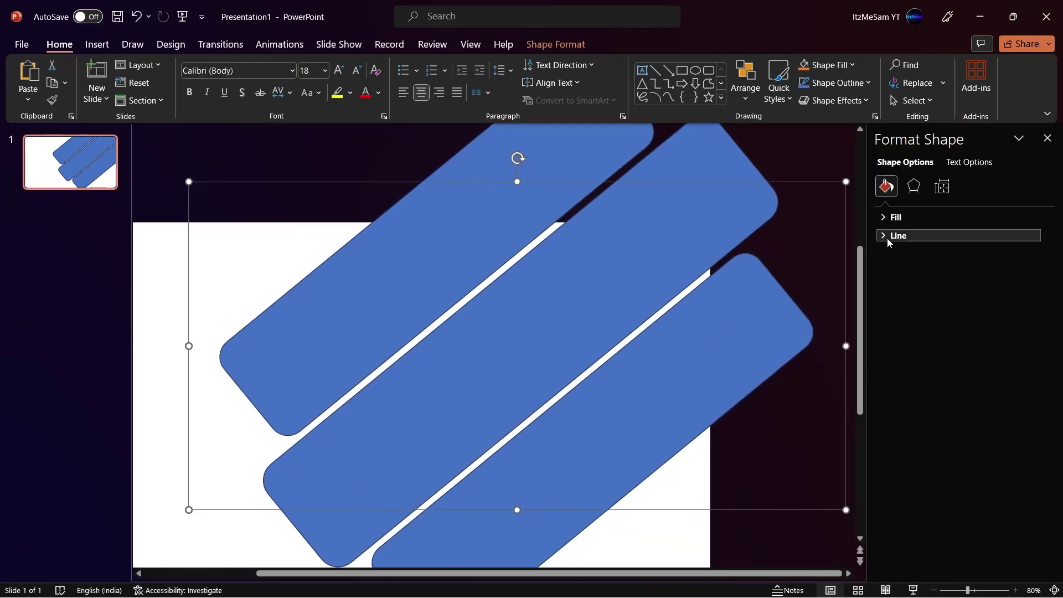
left_click(884, 237)
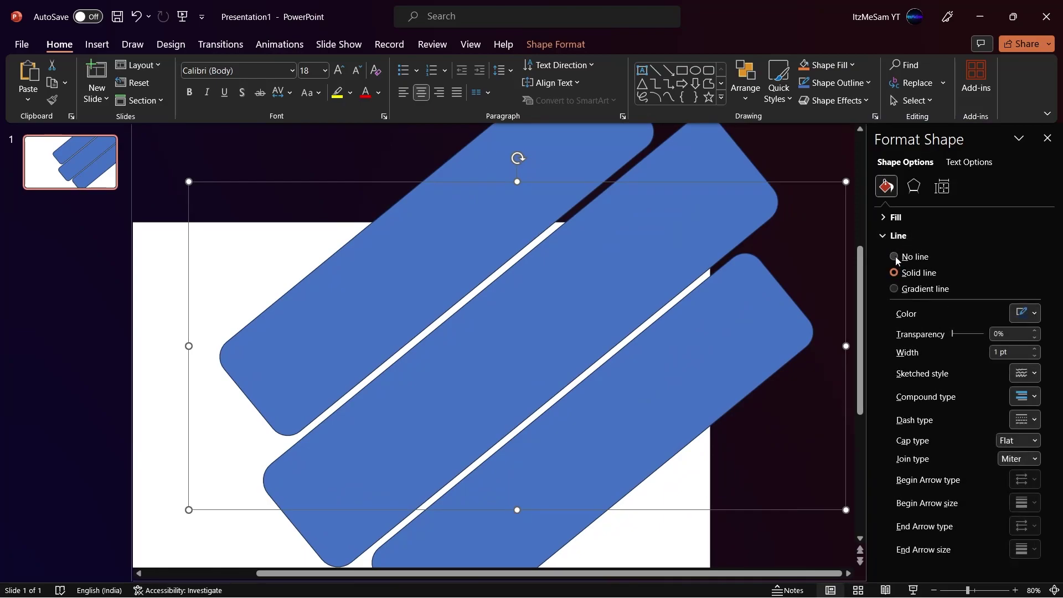
left_click(895, 257)
left_click(882, 237)
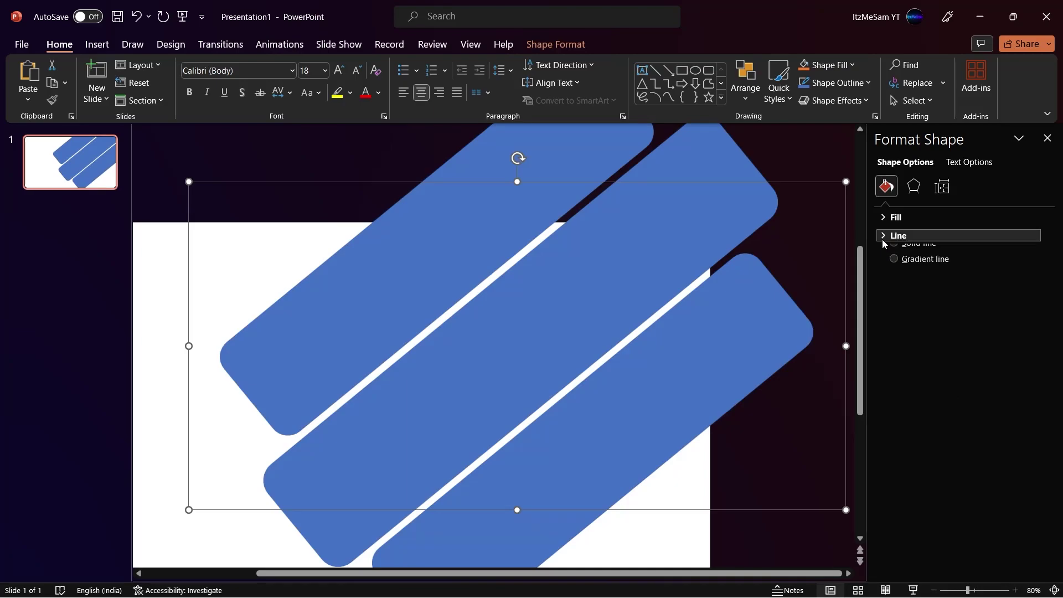
Fill the grouped bars with an online picture from the Car category, using the dark car parked in front of sunlit trees
left_click(889, 217)
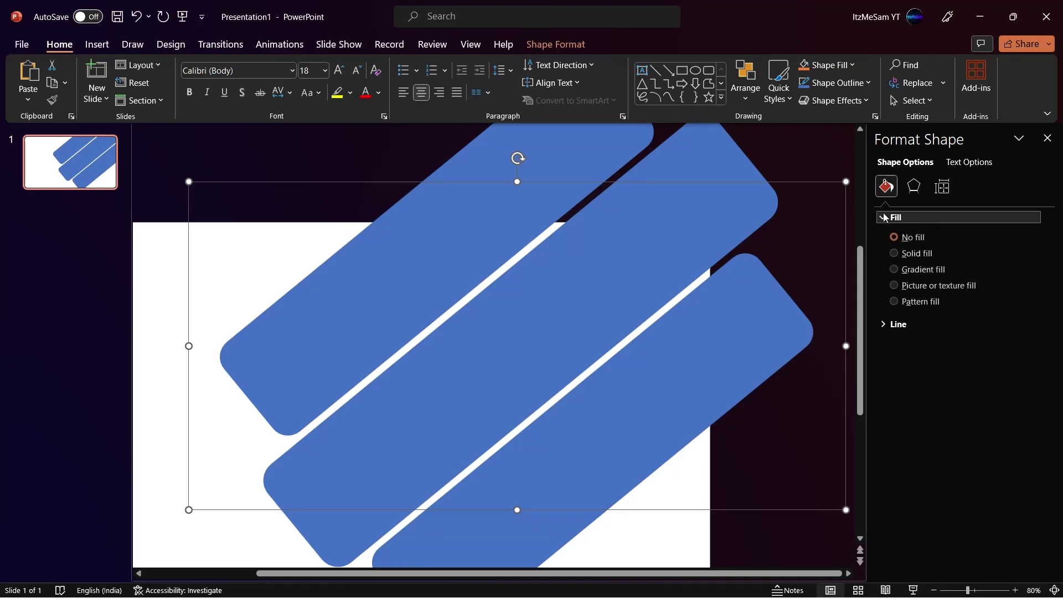
left_click(894, 287)
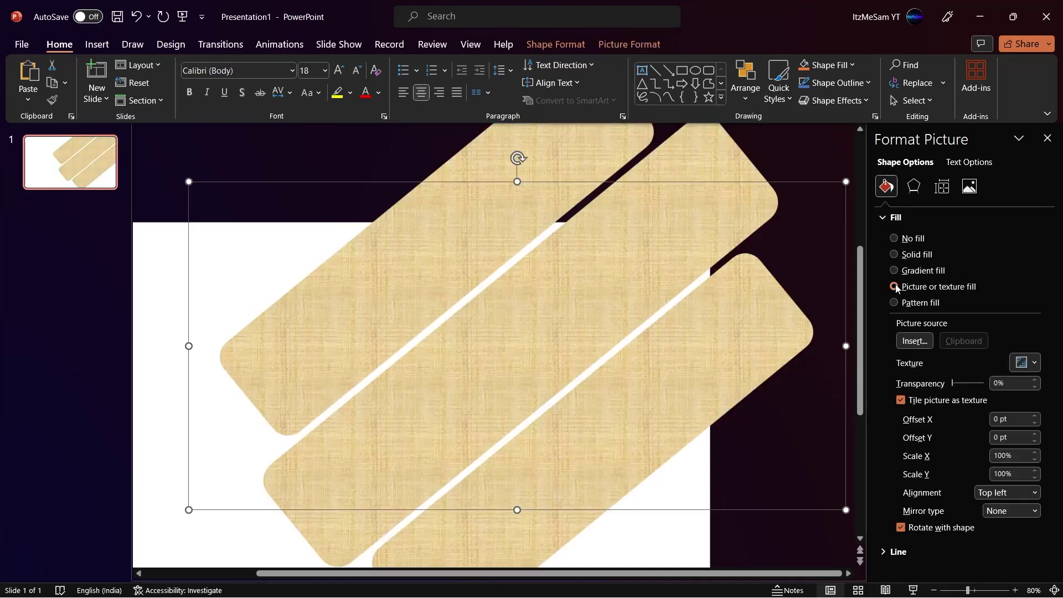
scroll(600, 296, "down", 2)
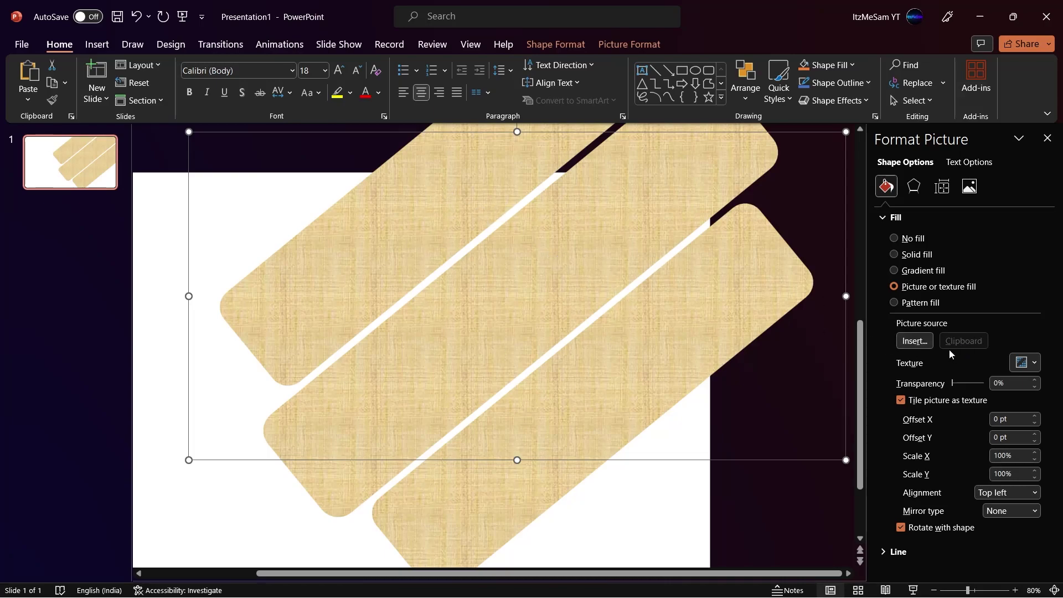
left_click(914, 340)
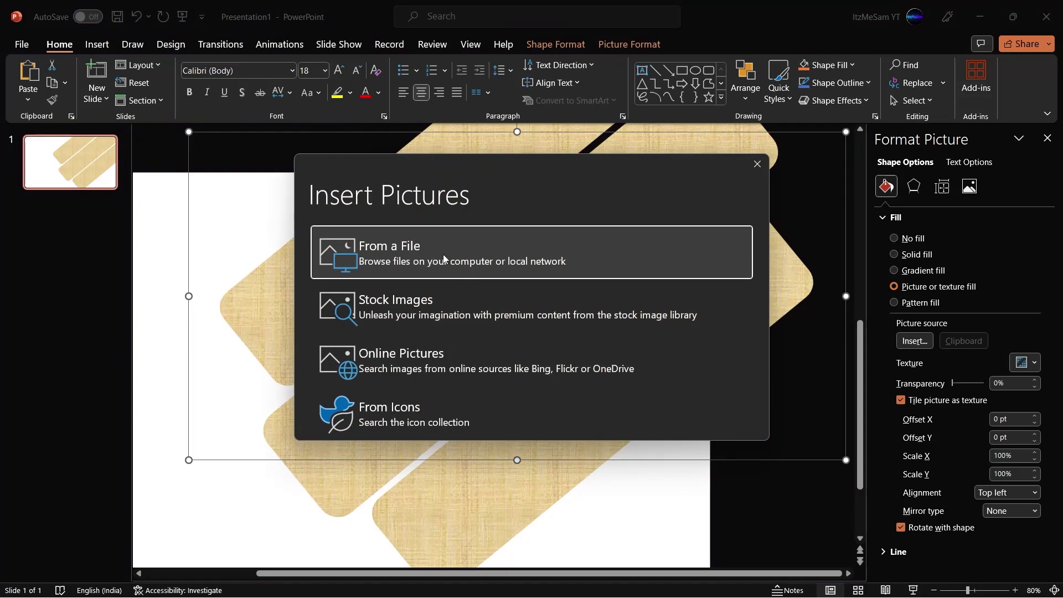
left_click(436, 367)
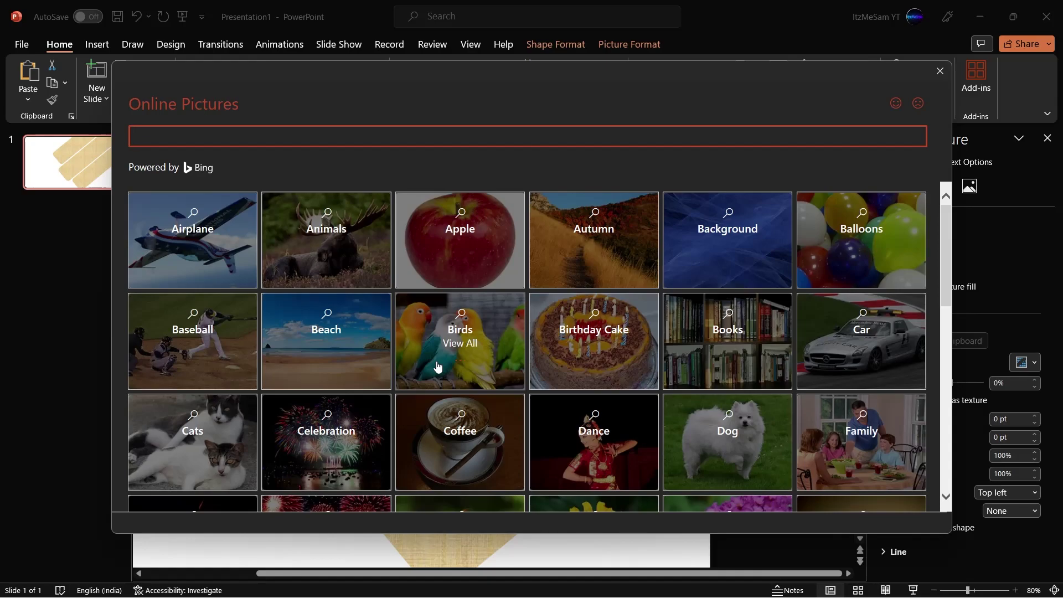
left_click(841, 334)
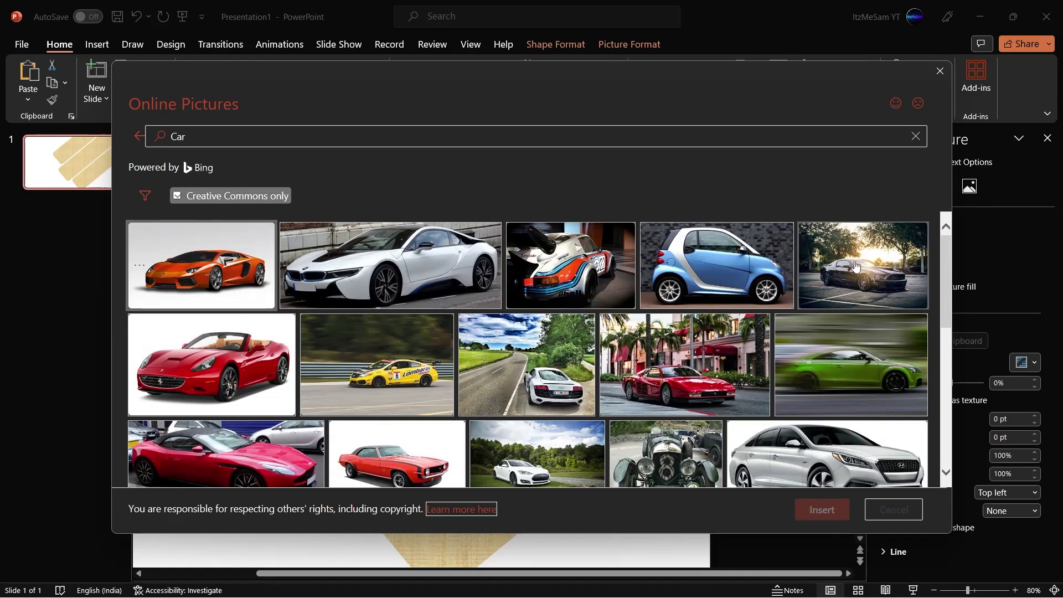
left_click(856, 267)
left_click(822, 509)
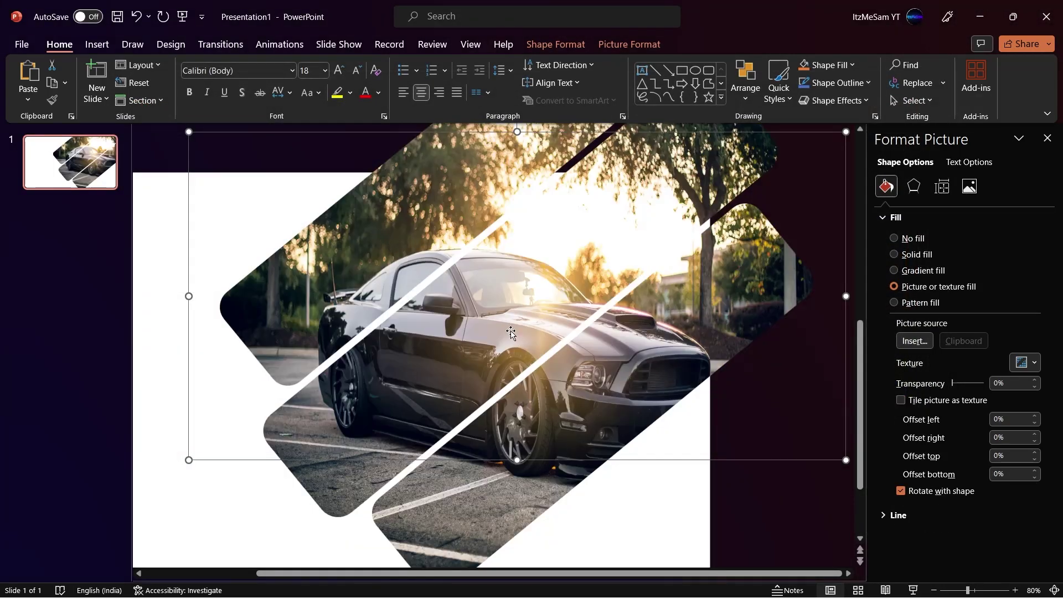
Tile the car picture as a texture in the grouped bars and set its alignment to Center
scroll(358, 302, "down", 1)
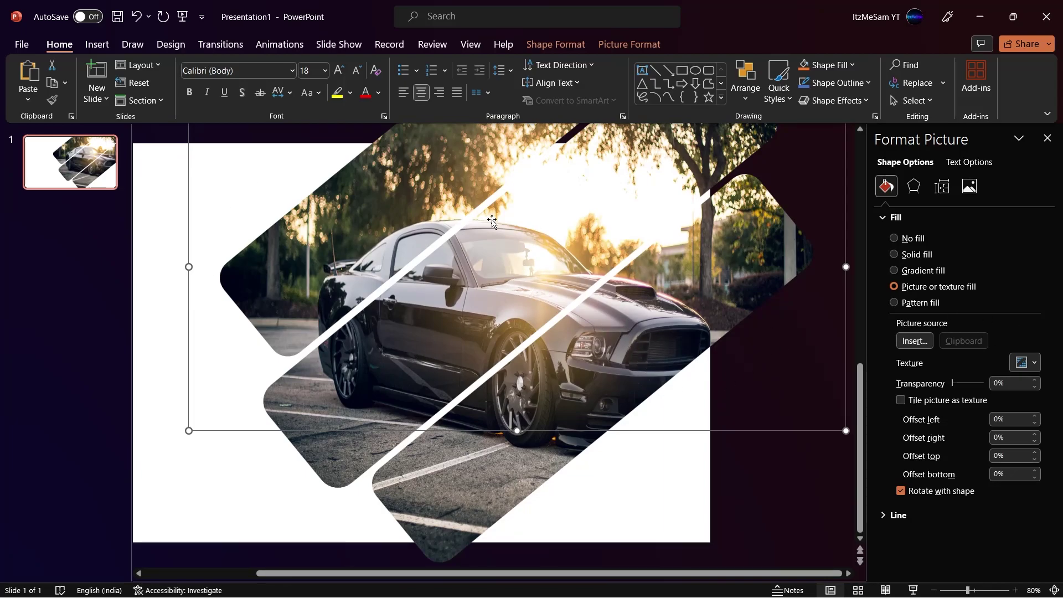
left_click(901, 400)
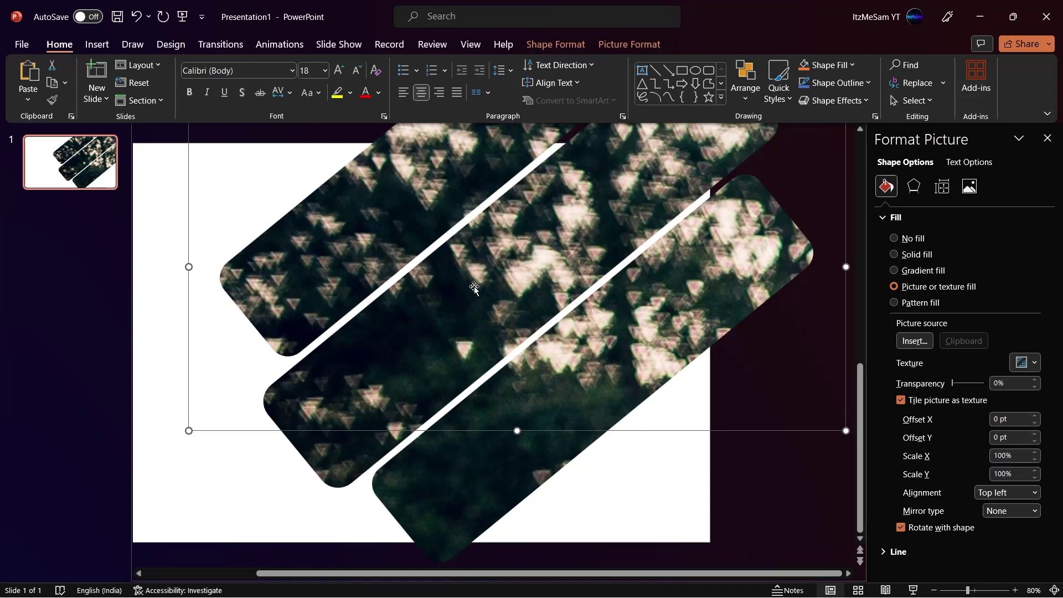
left_click(1015, 492)
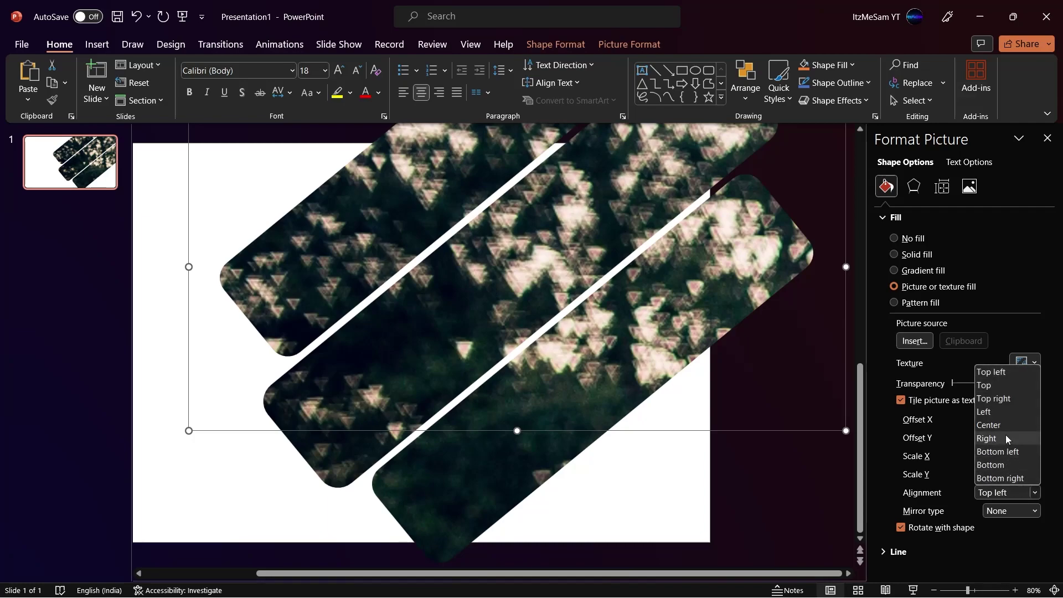
left_click(1007, 424)
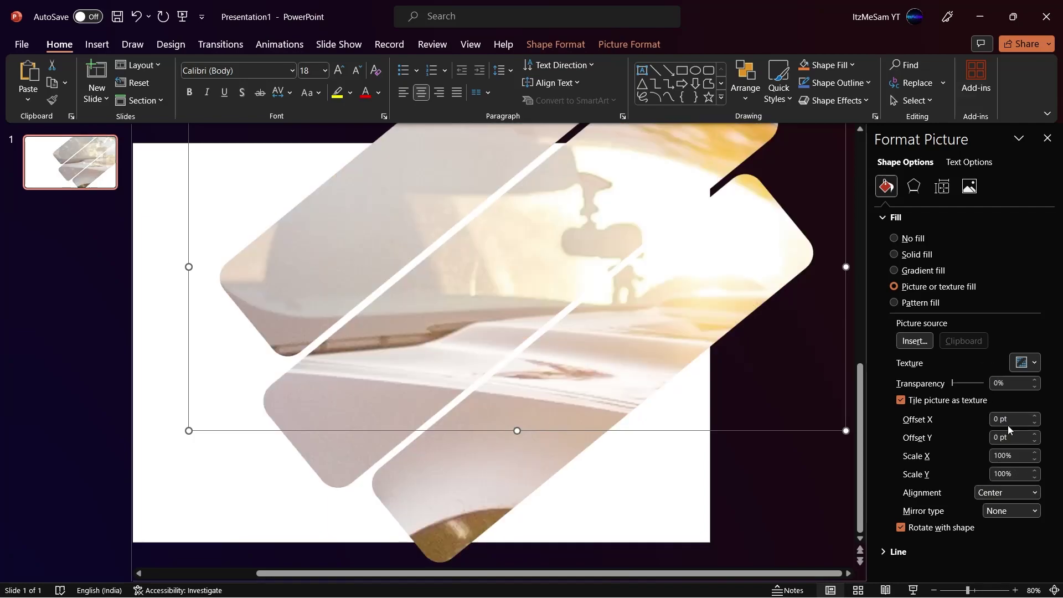
Scale the tiled car picture in the grouped bars to 15% in both X and Y
left_click(1000, 456)
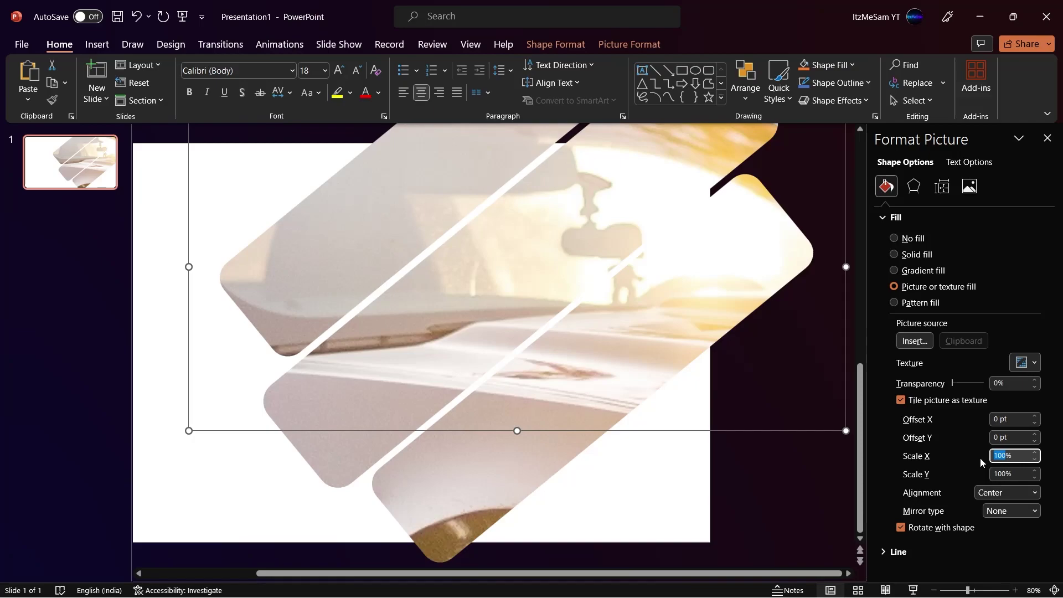
type("5")
left_click(992, 474)
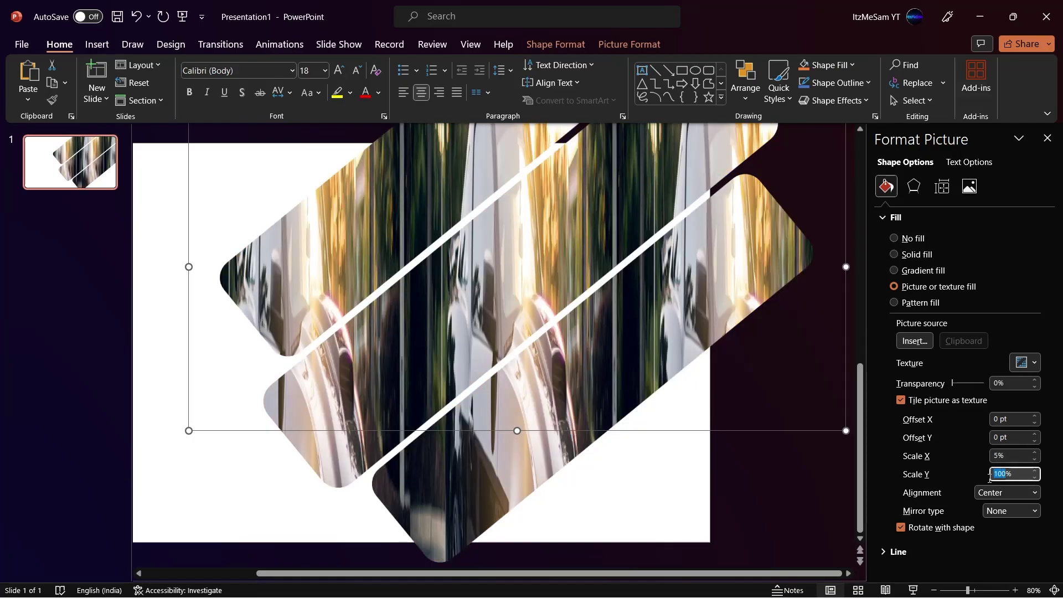
type("5")
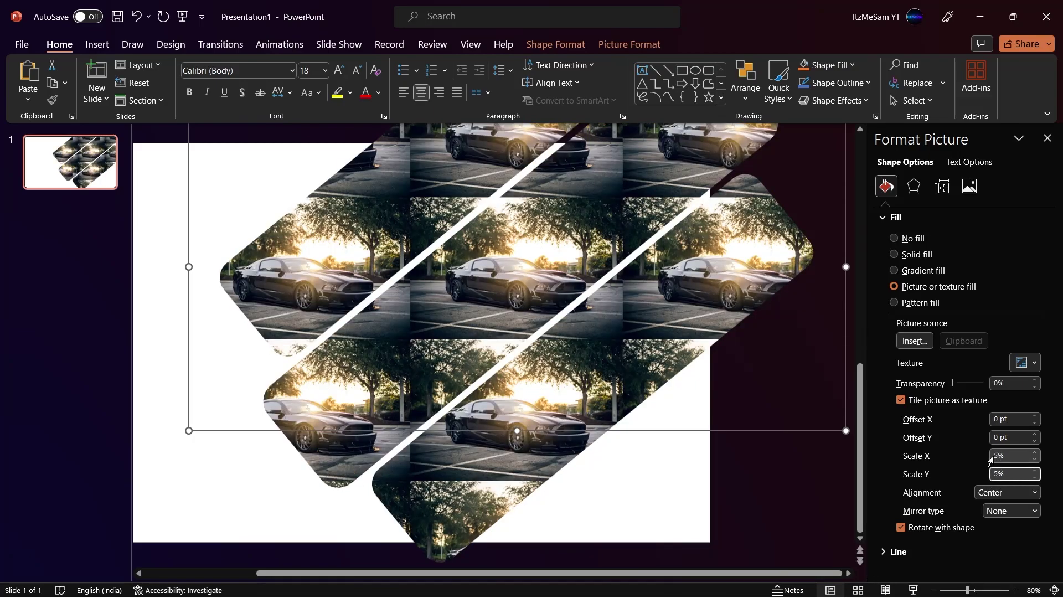
left_click(997, 456)
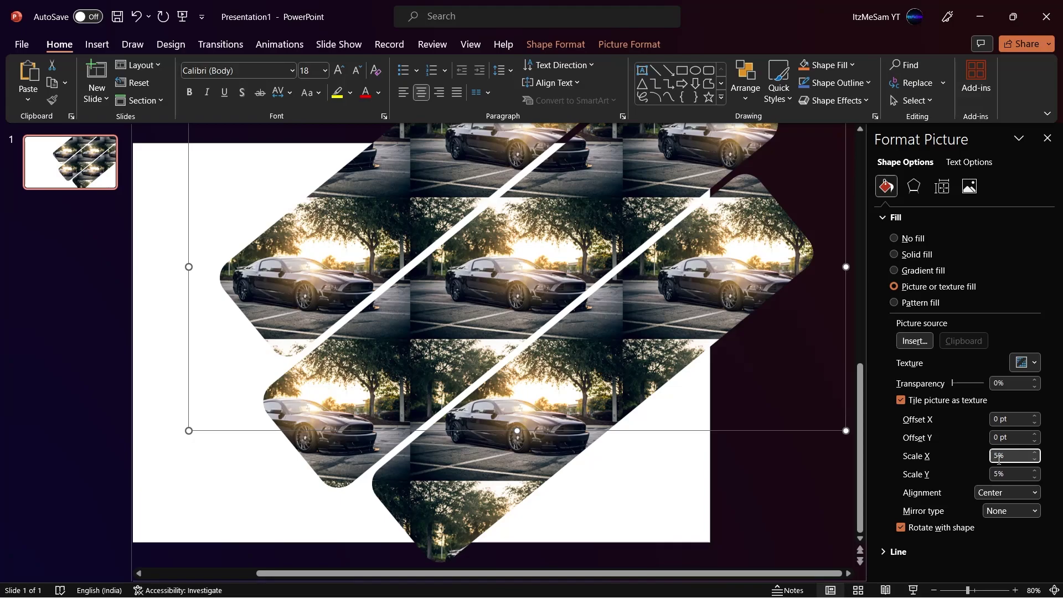
type("1")
left_click(995, 474)
type("1")
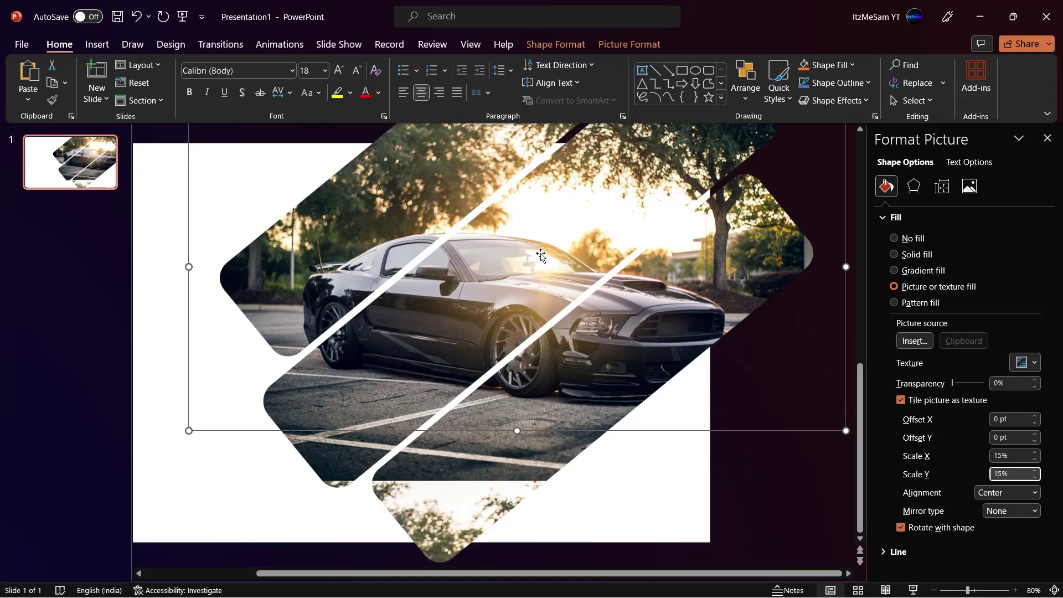
Shift the tiled car picture down by raising its Offset Y to 94 pt
left_click(999, 438)
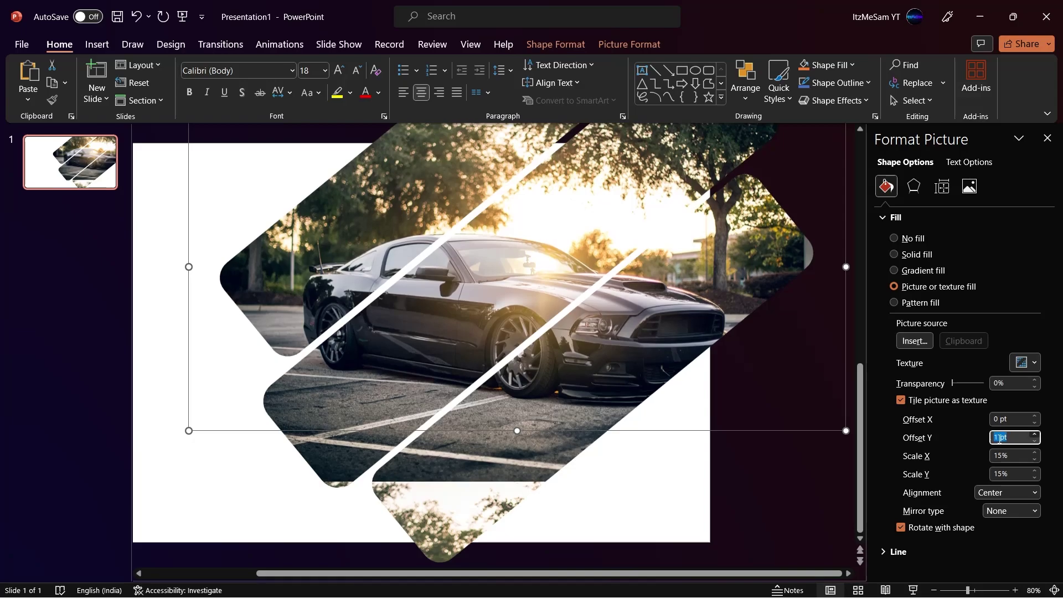
key("Up")
key("Up")
key("Up")
key("Up")
key("Up")
key("Up")
key("Up")
key("Up")
key("Up")
key("Up")
key("Up")
key("Up")
key("Up")
key("Up")
key("Up")
key("Up")
key("Up")
key("Up")
key("Up")
key("Up")
key("Up")
key("Up")
key("Up")
key("Up")
key("Up")
key("Up")
key("Up")
key("Up")
key("Up")
key("Up")
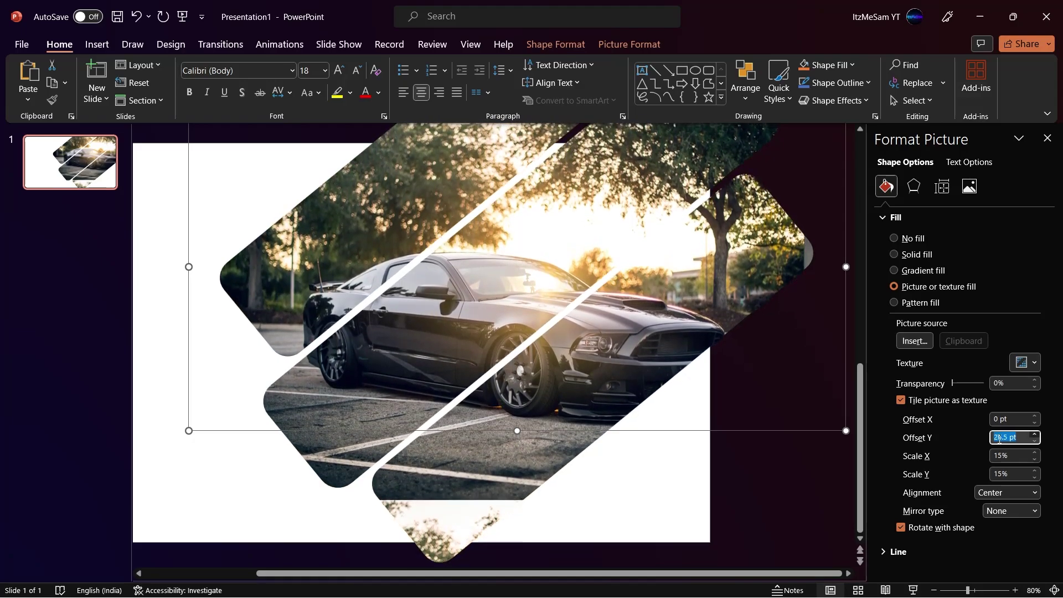
key("Up")
key("Up")
key("Up")
key("Up")
key("Up")
key("Up")
key("Up")
key("Up")
key("Up")
key("Up")
key("Up")
key("Up")
key("Up")
key("Up")
key("Up")
key("Up")
key("Up")
key("Up")
key("Up")
key("Up")
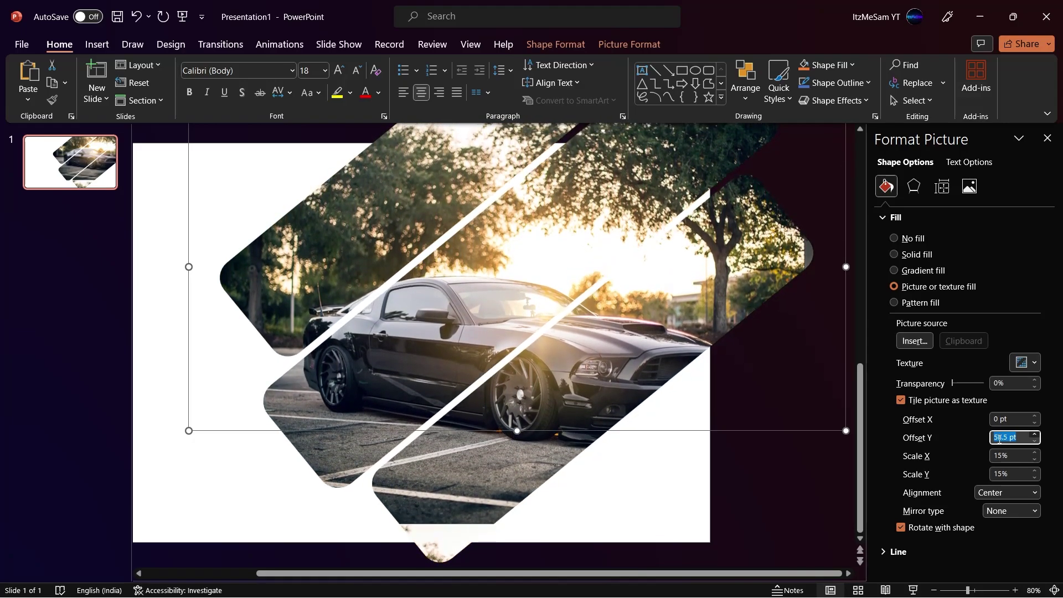
key("Up")
key("Up")
key("Up")
key("Up")
key("Up")
key("Up")
key("Up")
key("Up")
key("Up")
key("Up")
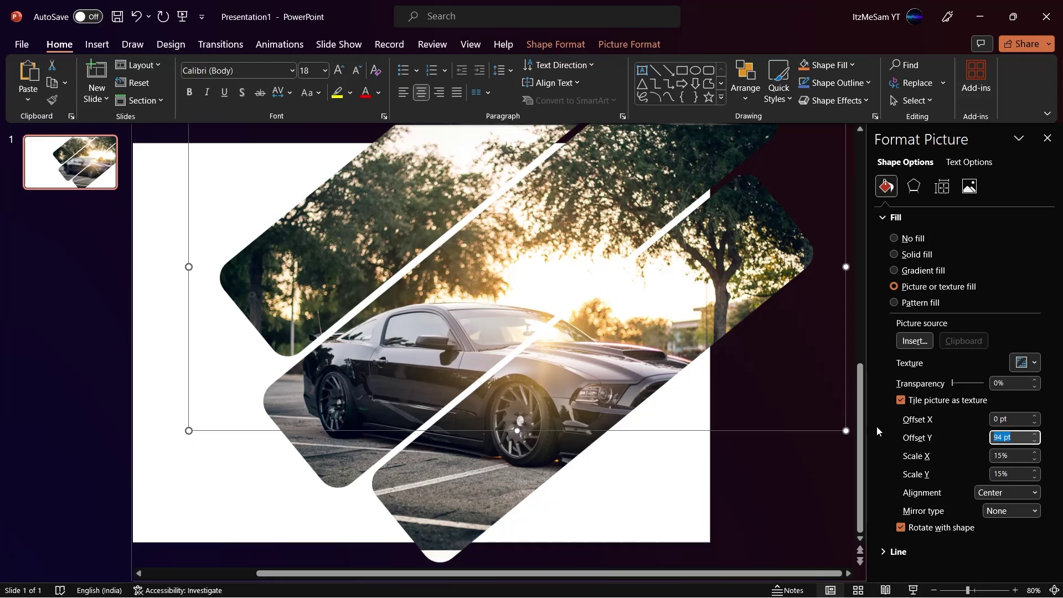
Set the mirror type of the tiled car picture to Both
left_click(1009, 510)
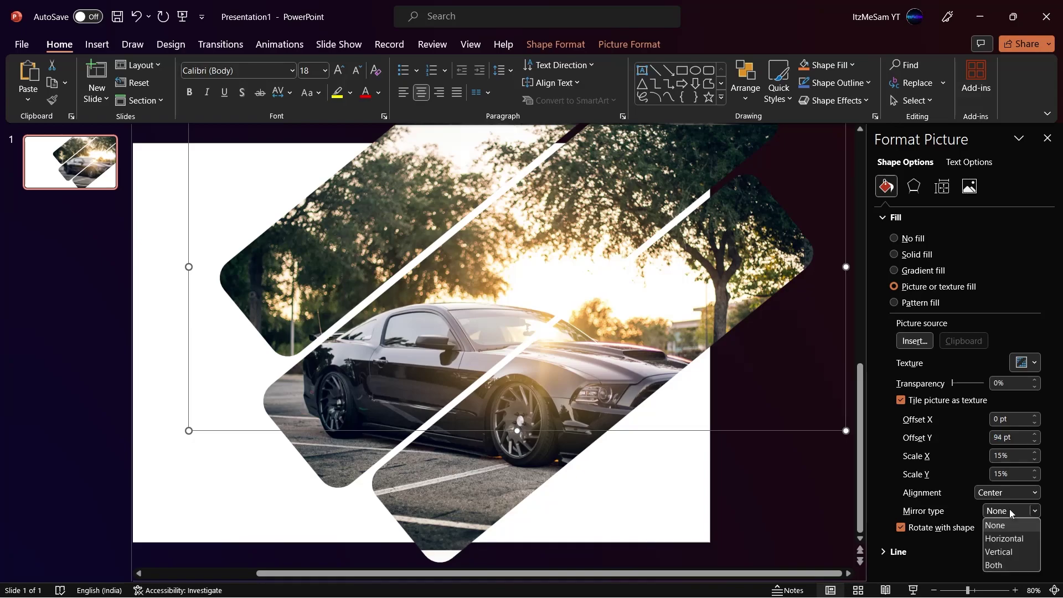
left_click(1009, 564)
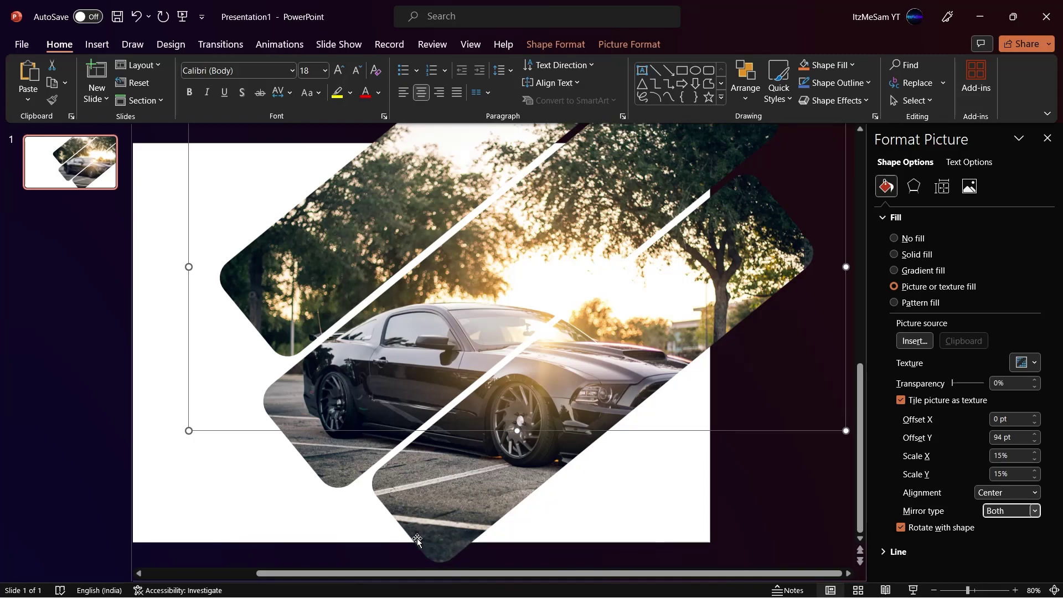
scroll(498, 509, "up", 1)
scroll(509, 473, "down", 1)
Set the tiled picture's Offset X to -50 pt and Offset Y to 21.5 pt, and close the formatting settings
double_click(1010, 419)
type("-50")
key("Tab")
type("21.5")
key("Return")
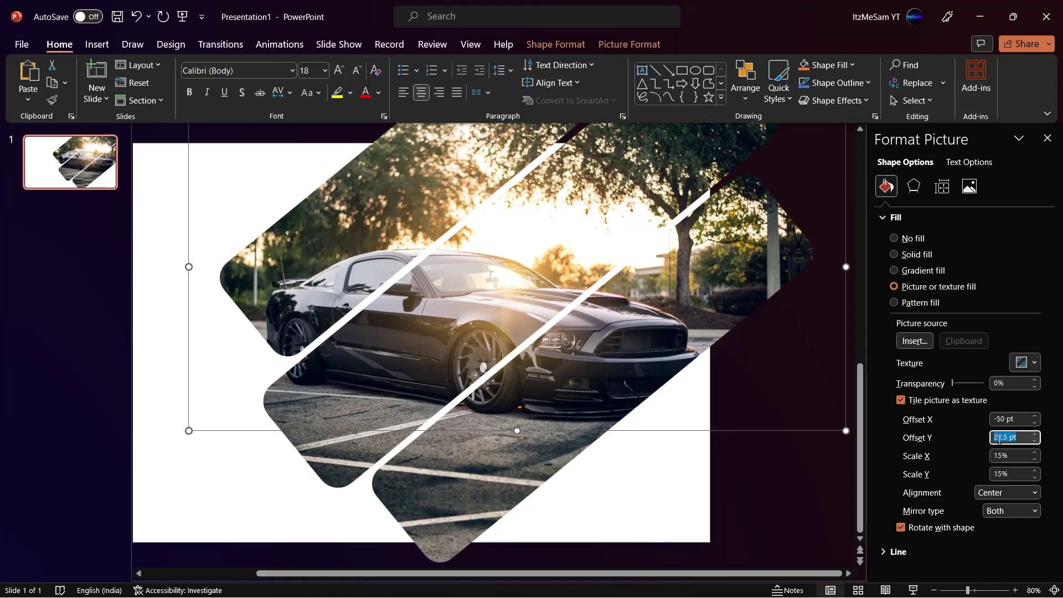
left_click(674, 492)
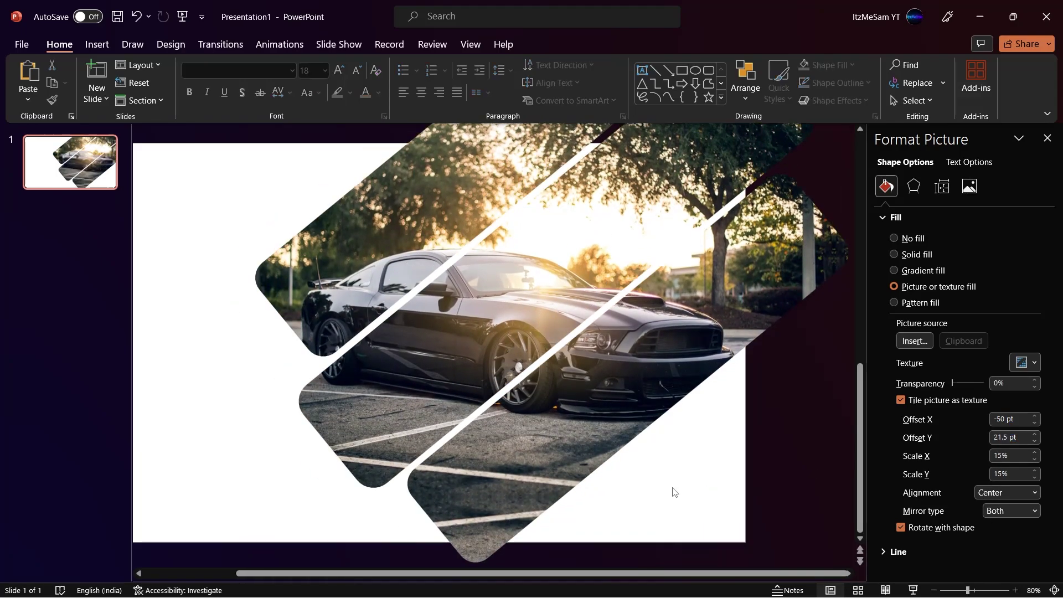
left_click(1047, 138)
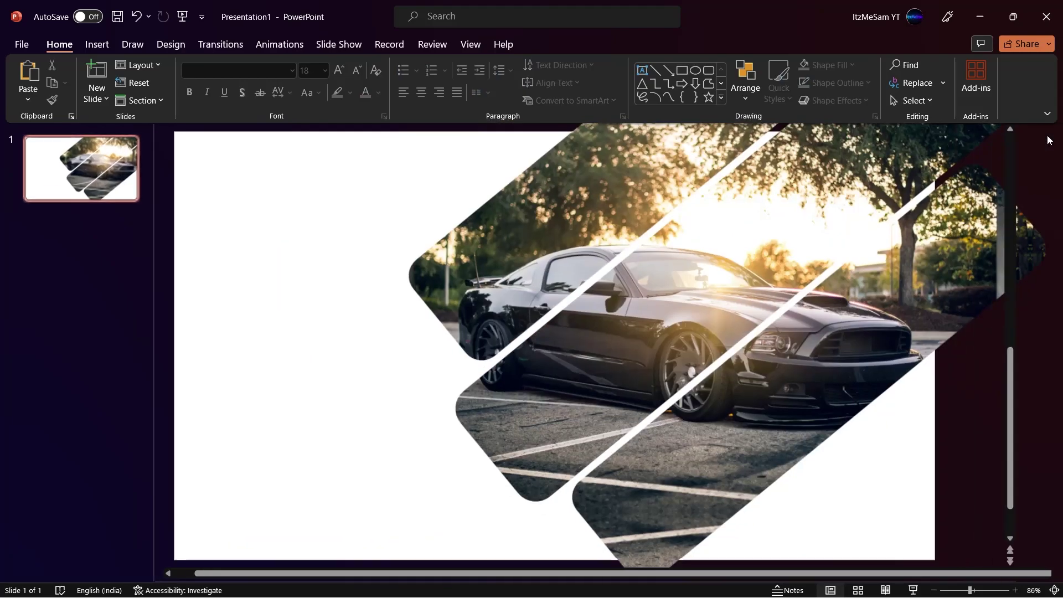
Draw a rectangle about 19.8 cm high and 10.2 cm wide beside the picture and rotate it parallel to the diagonal bars
left_click(99, 46)
left_click(229, 83)
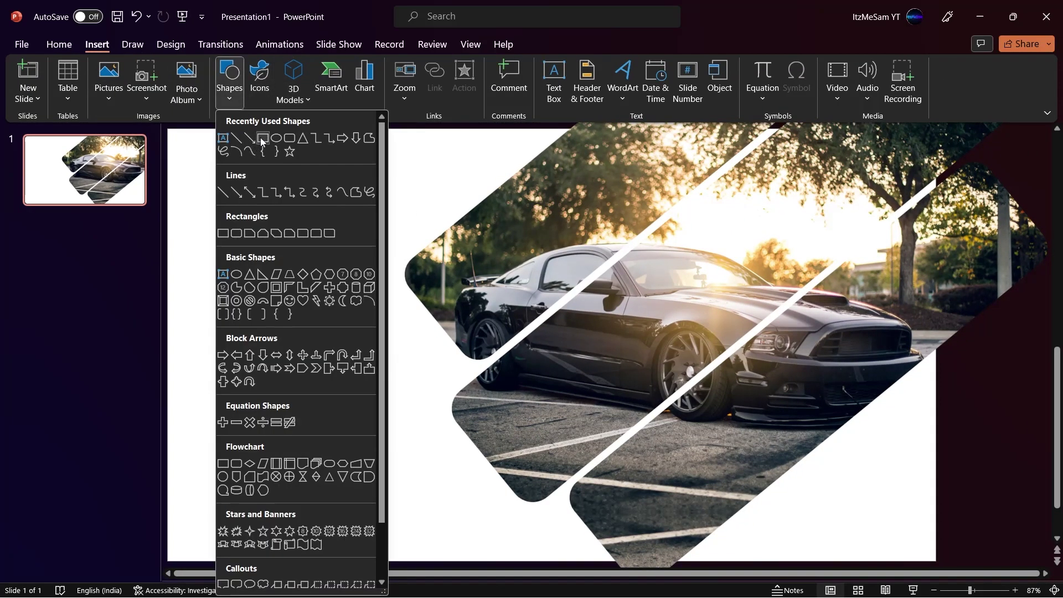
left_click(262, 138)
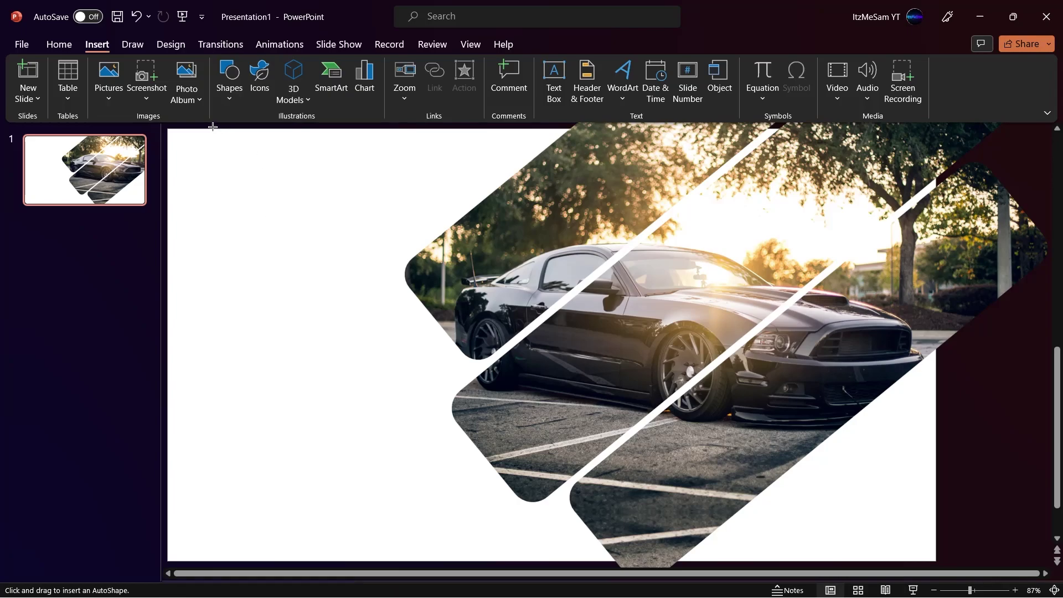
left_click_drag(212, 124, 446, 551)
left_click_drag(333, 147, 530, 248)
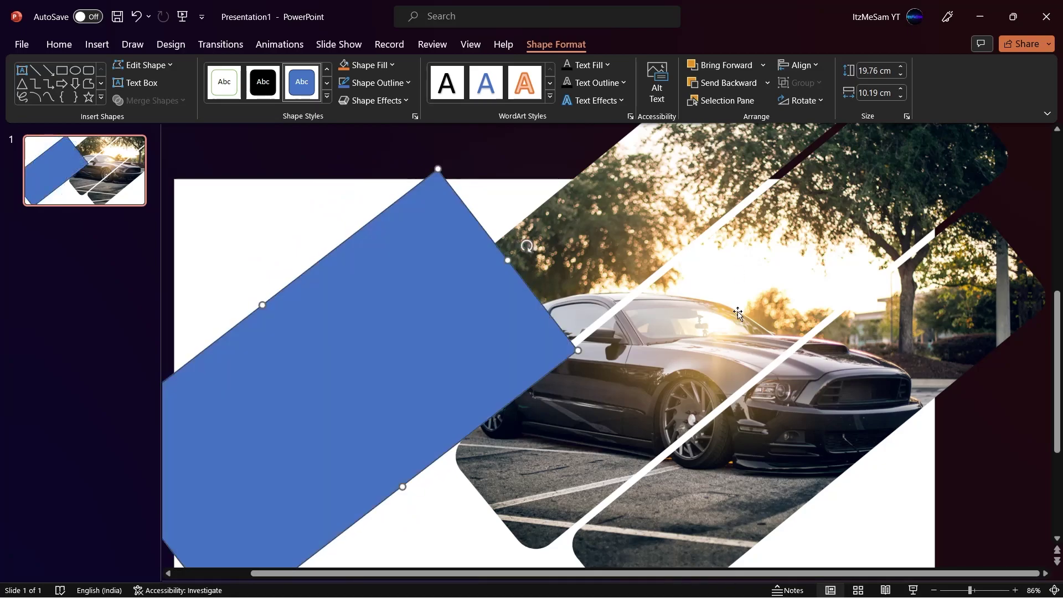
scroll(443, 389, "down", 2)
scroll(597, 186, "up", 2)
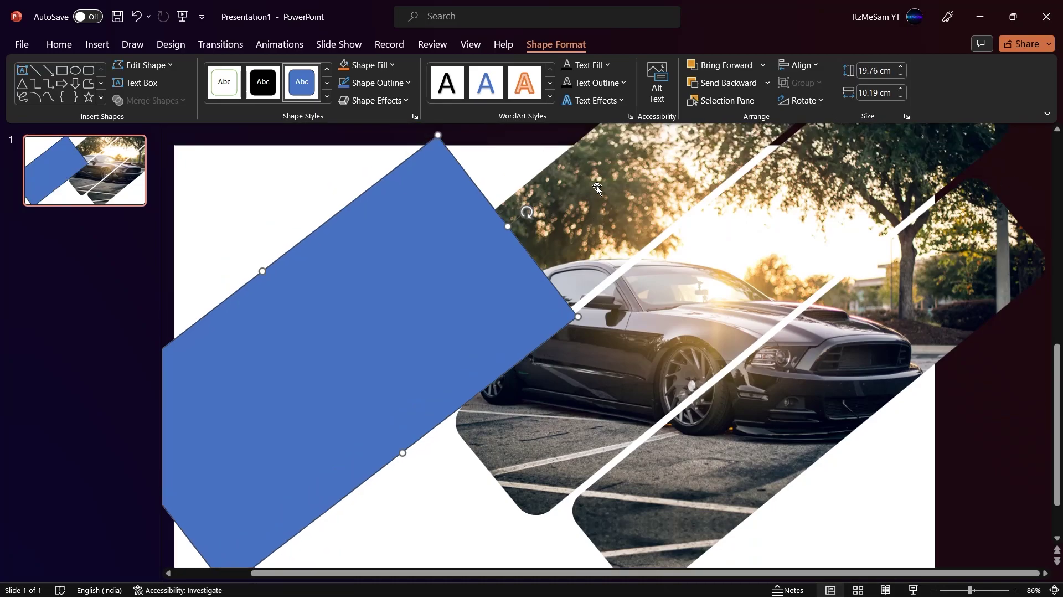
Enlarge the tilted rectangle to about 27.5 by 13.1 cm and send it behind the car picture bars
left_click_drag(513, 271, 652, 165)
scroll(652, 165, "down", 2)
left_click_drag(469, 366, 510, 417)
right_click(386, 296)
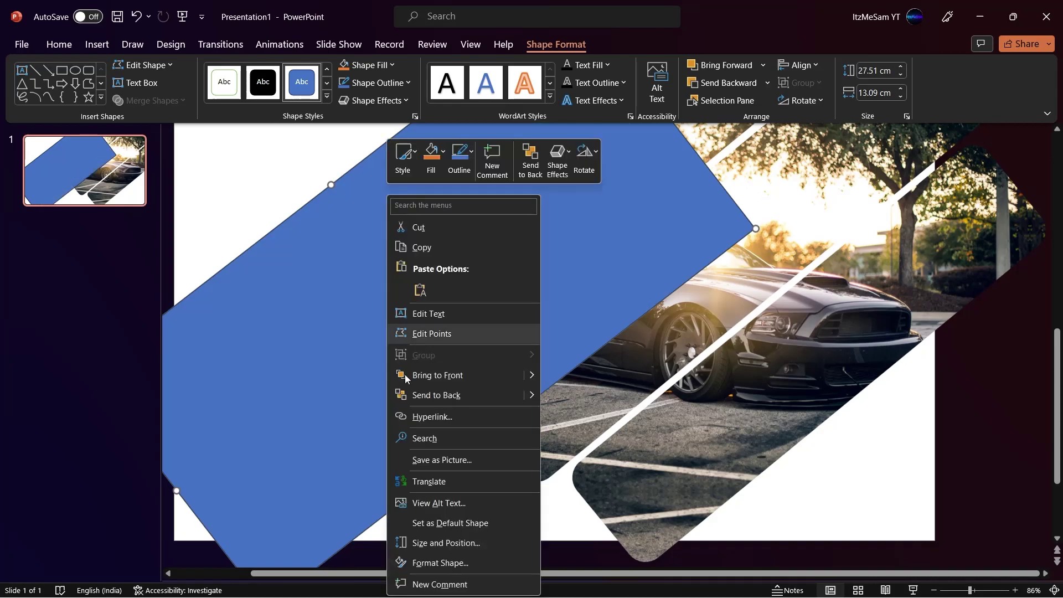
left_click(464, 390)
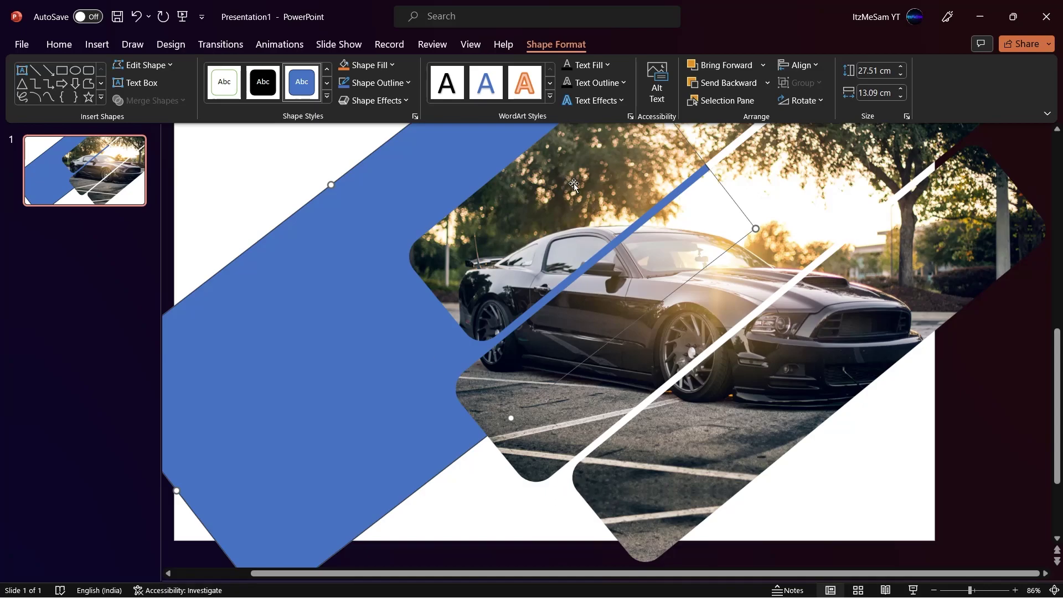
Remove the outline of the tilted blue rectangle by setting its line to No line
right_click(242, 349)
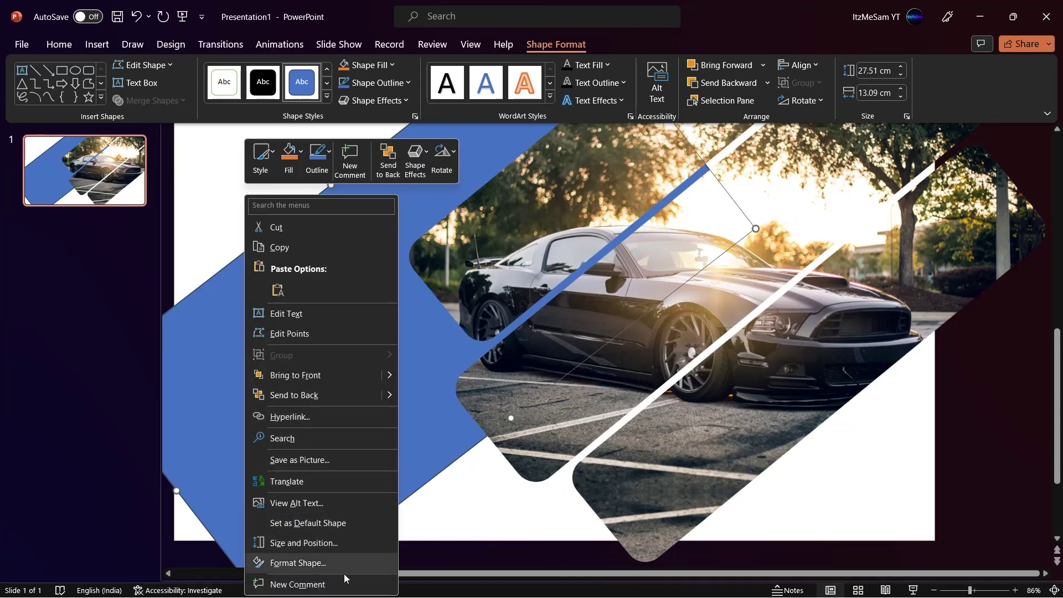
left_click(394, 562)
left_click(889, 387)
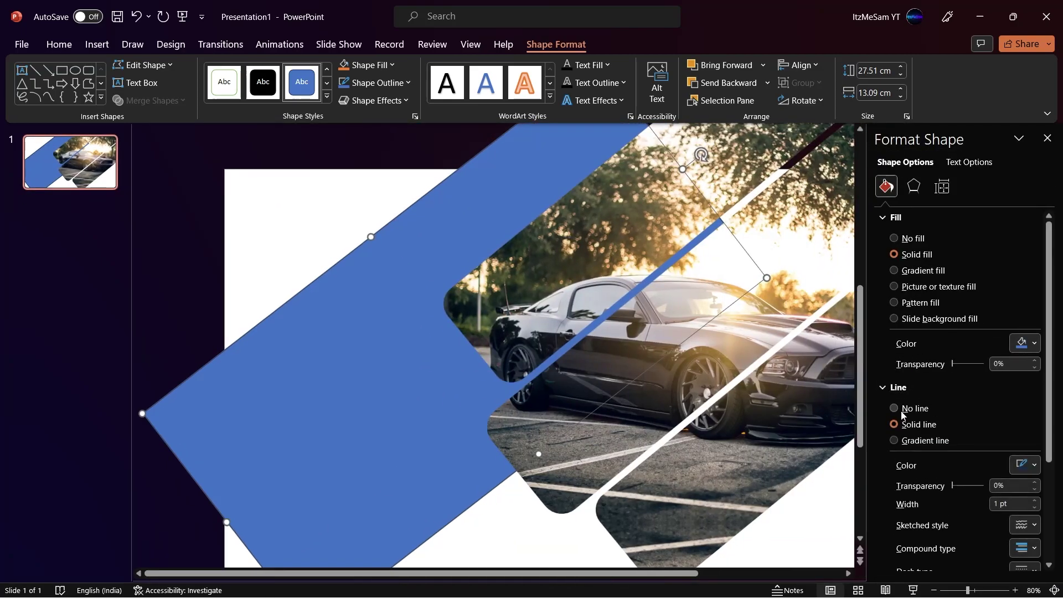
left_click(899, 410)
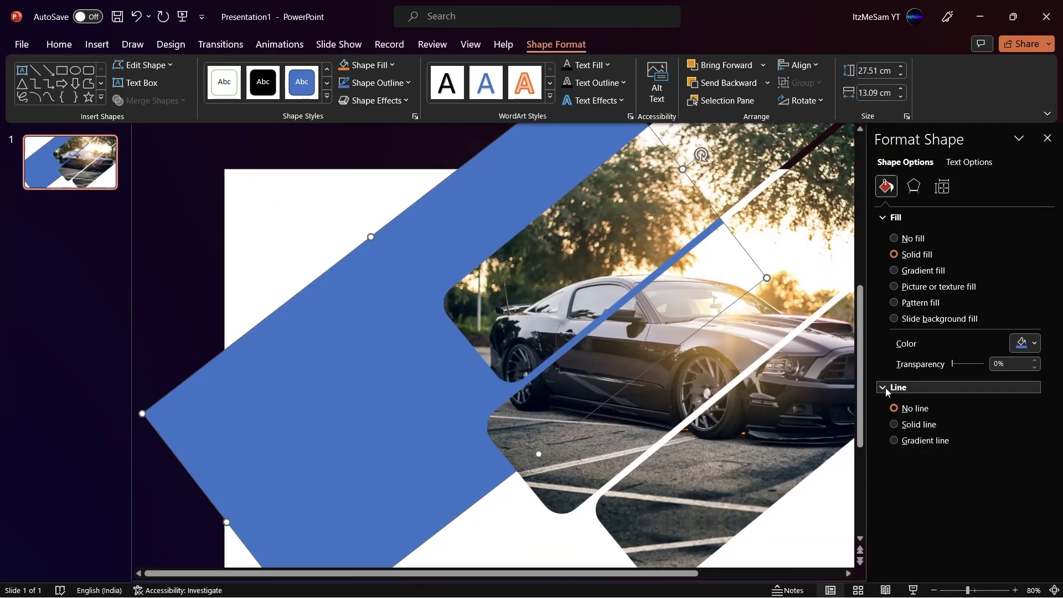
Lengthen the blue rectangle to about 29.7 cm beyond the slide's lower-left edge and set its fill transparency to 63%
scroll(350, 361, "down", 2)
left_click_drag(226, 454, 188, 488)
scroll(434, 369, "up", 3)
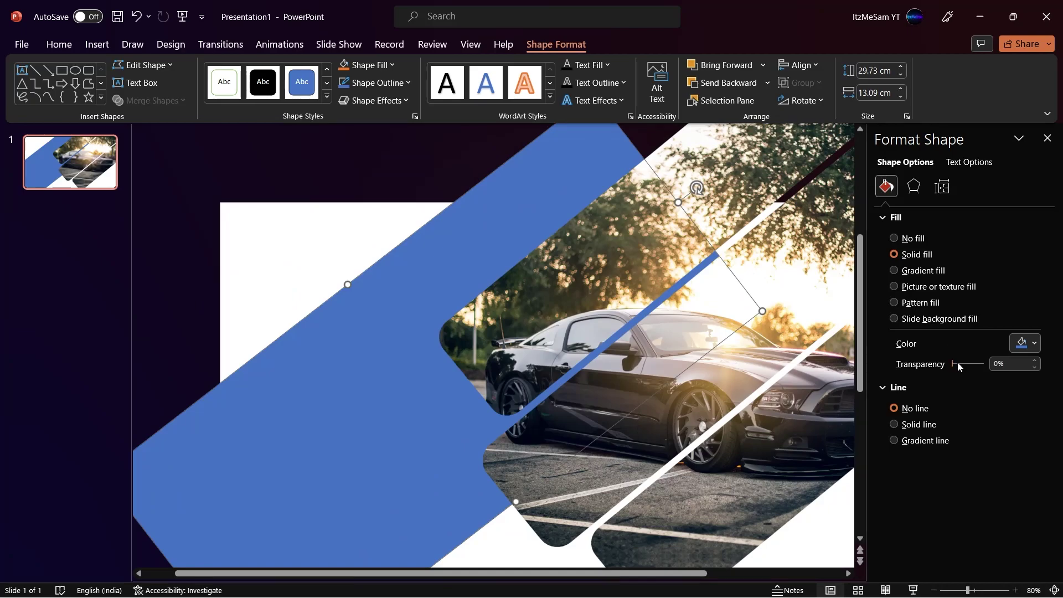
left_click_drag(953, 364, 972, 362)
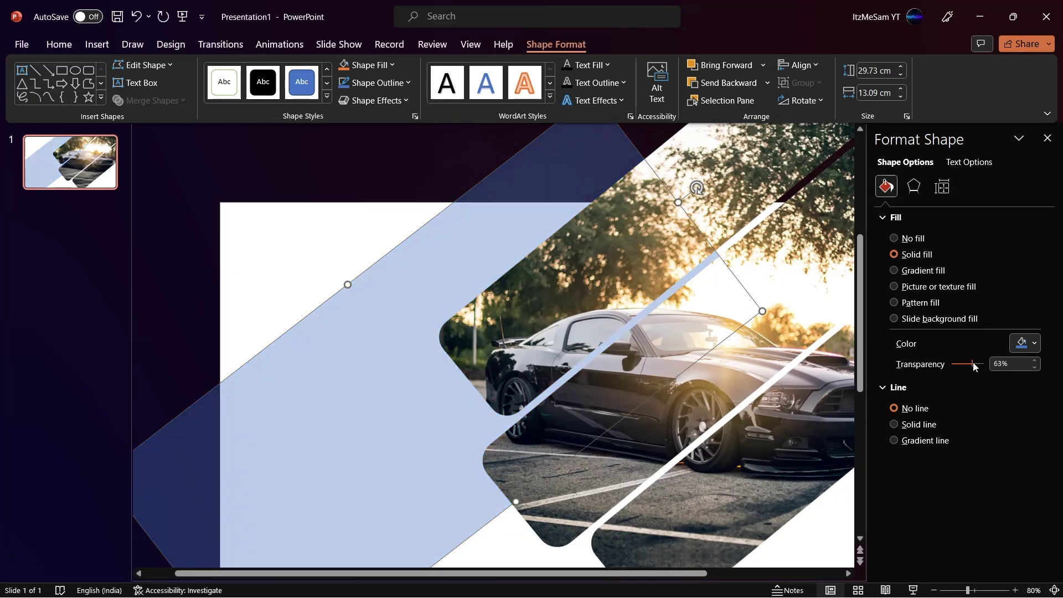
left_click(335, 238)
scroll(334, 234, "down", 3)
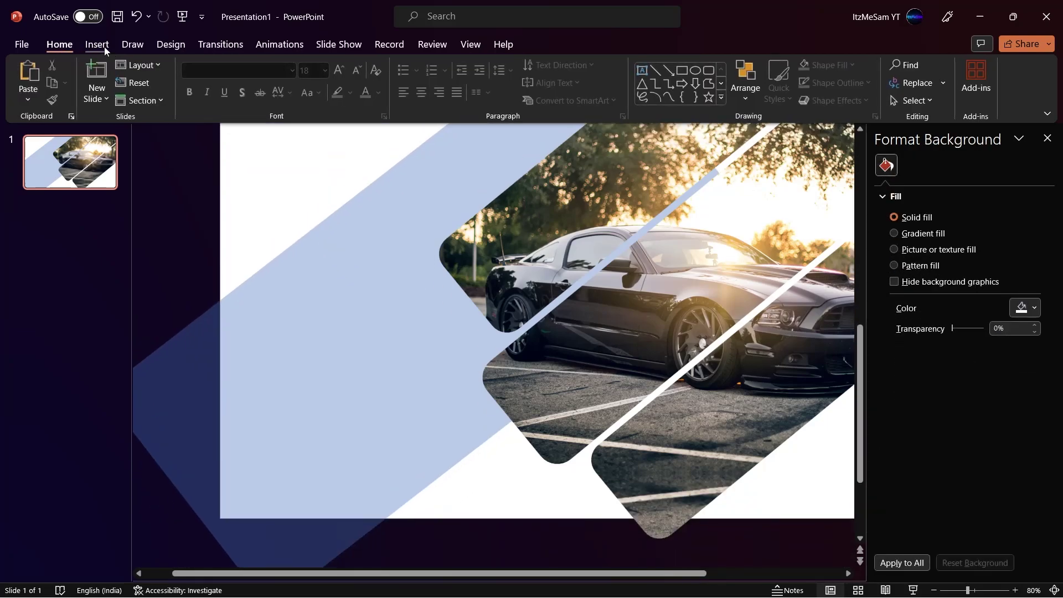
Insert a text box on the pale blue rectangle beside the car and set its font to Impact, size 30
left_click(97, 44)
left_click(555, 77)
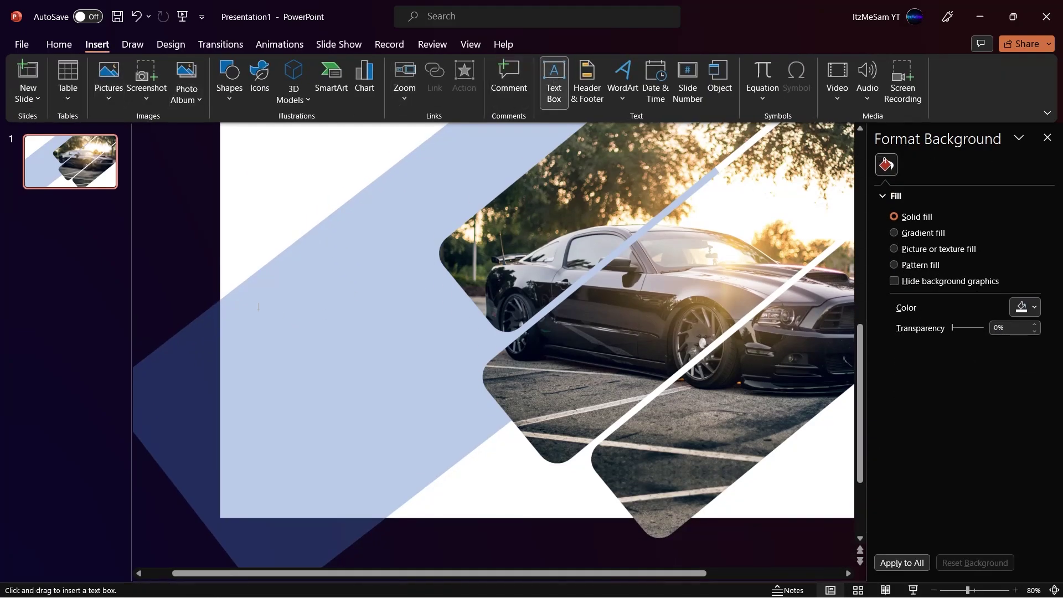
left_click_drag(287, 260, 432, 303)
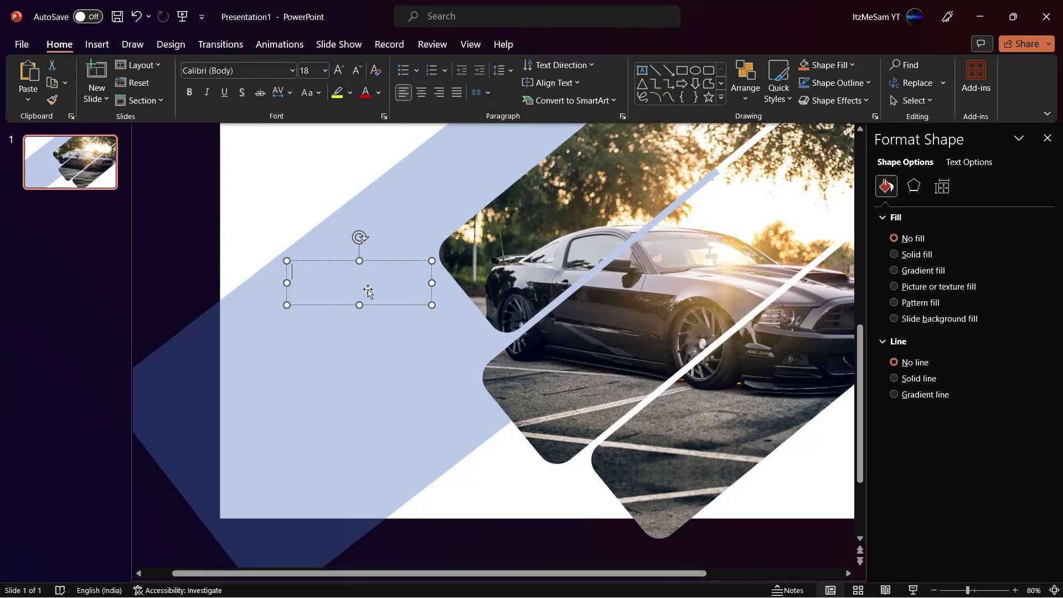
left_click(246, 72)
type("Impact")
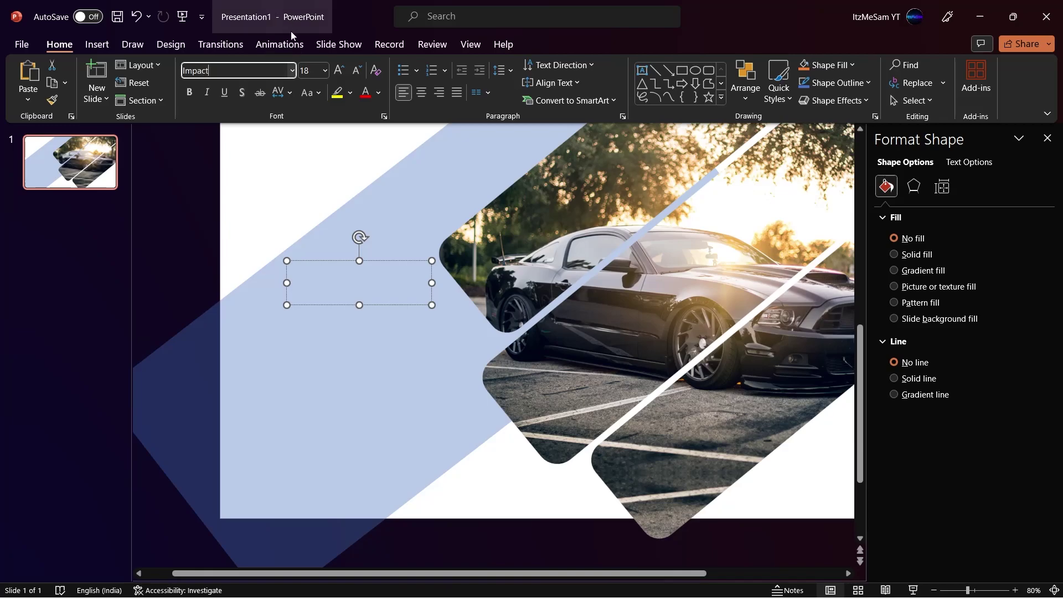
left_click(309, 70)
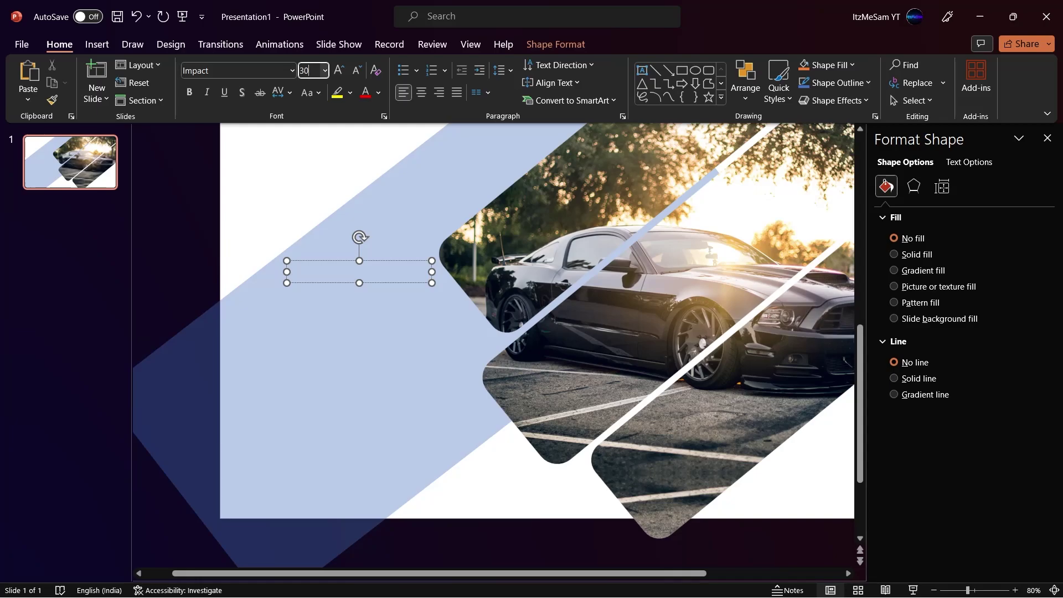
Enter the title MUSTANG in capitals in the text box
left_click(326, 273)
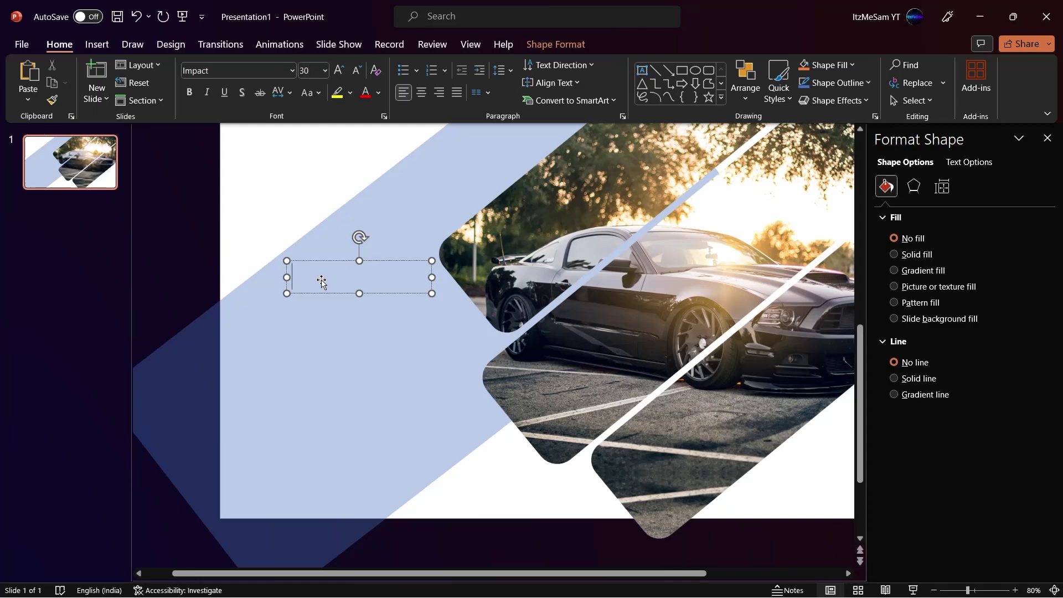
type("Mus")
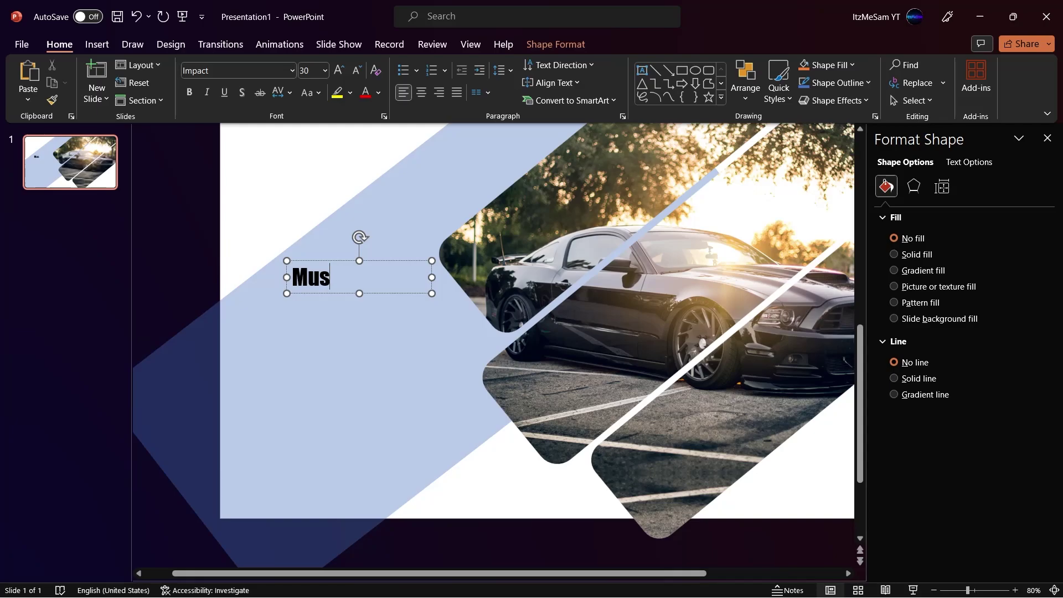
key("shift+Home")
type("MUSTANG")
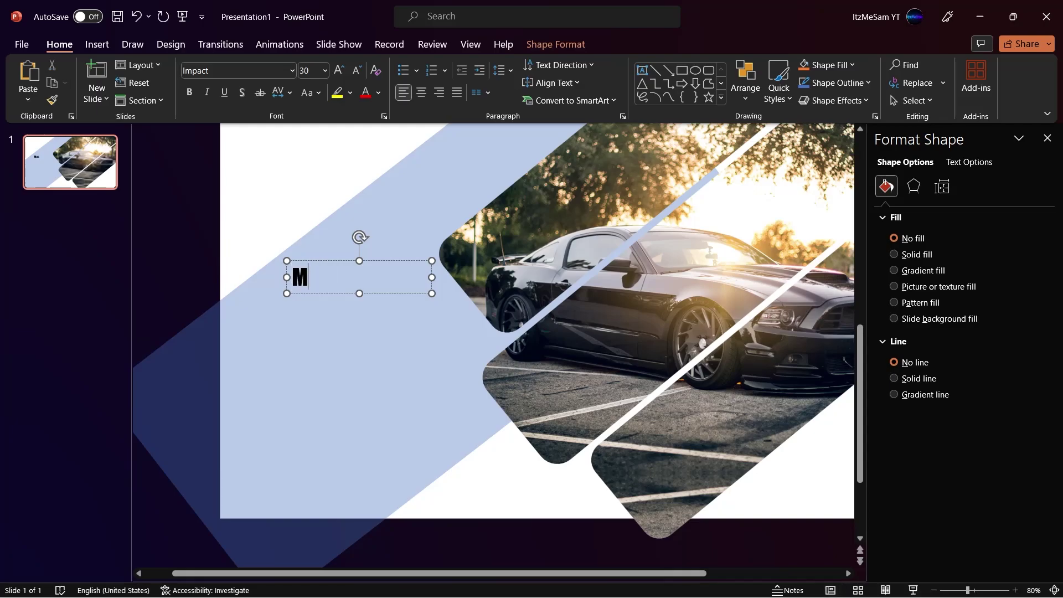
left_click(245, 303)
Enlarge the MUSTANG title to font size 48 and widen its text box so the word fits on one line
left_click(308, 270)
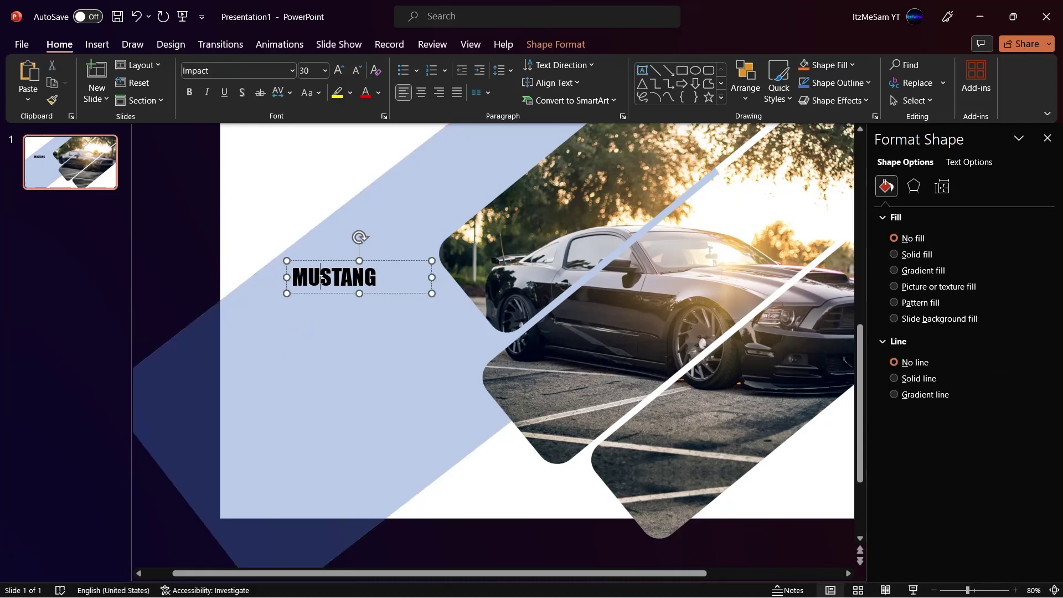
key("ctrl+a")
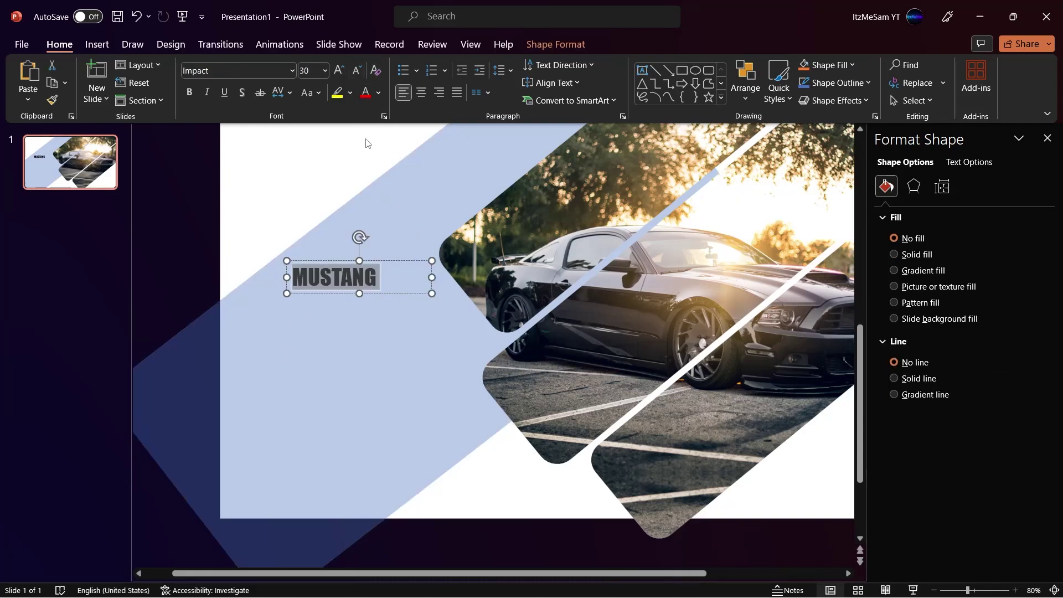
left_click(339, 70)
left_click(339, 71)
left_click(339, 70)
left_click(340, 70)
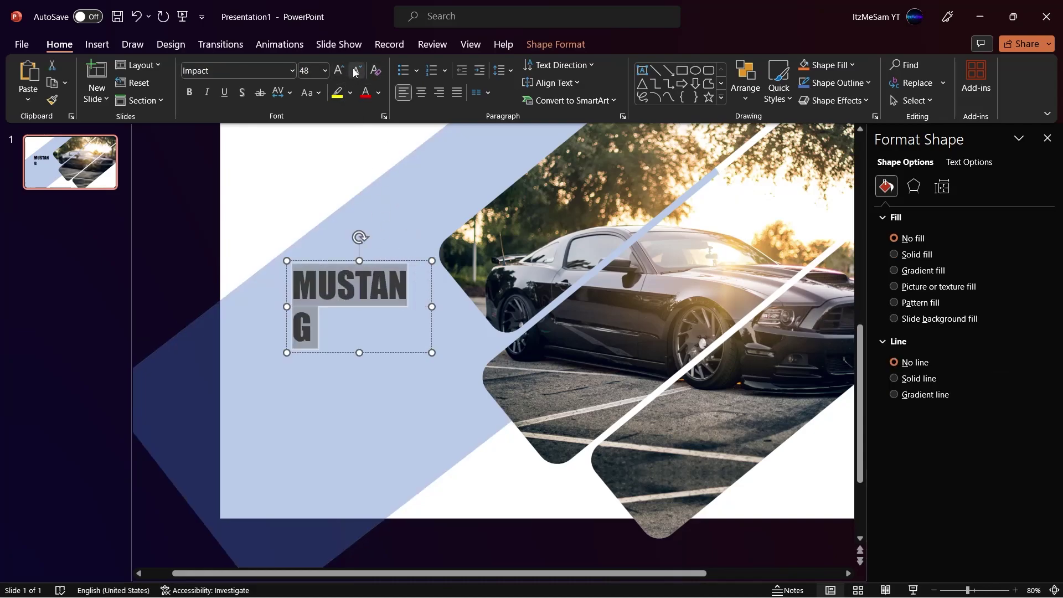
key("Escape")
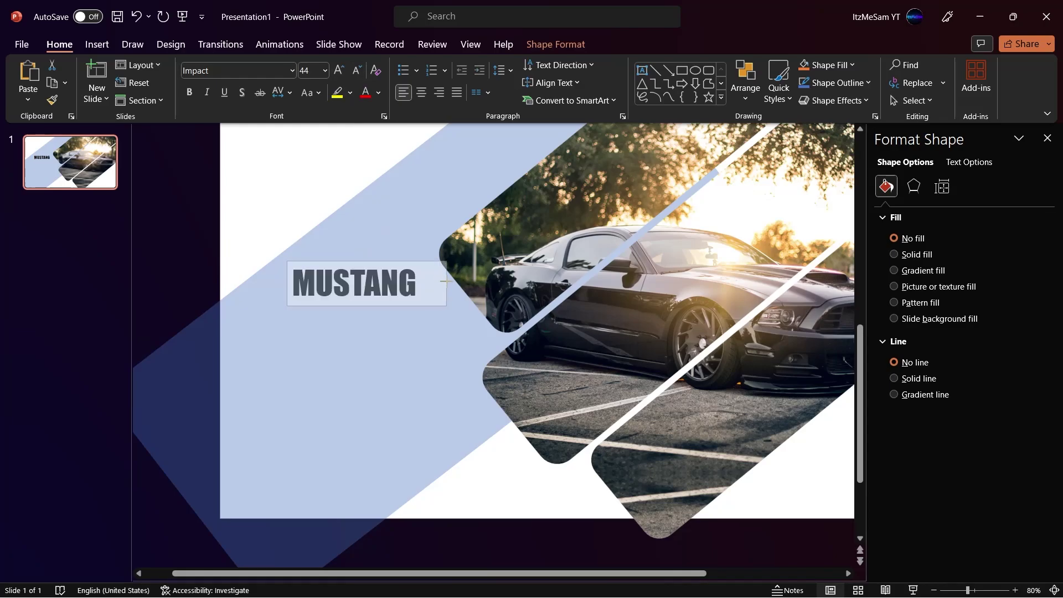
left_click(437, 283)
left_click(339, 72)
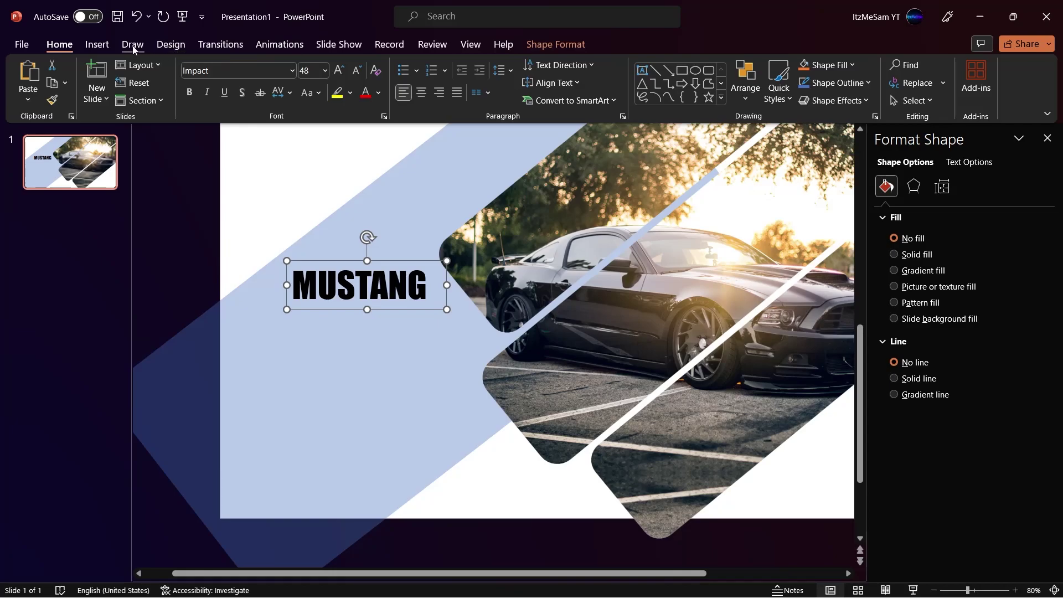
Insert a text box below the MUSTANG title and enter "You can type anything you want here"
left_click(97, 44)
left_click(555, 79)
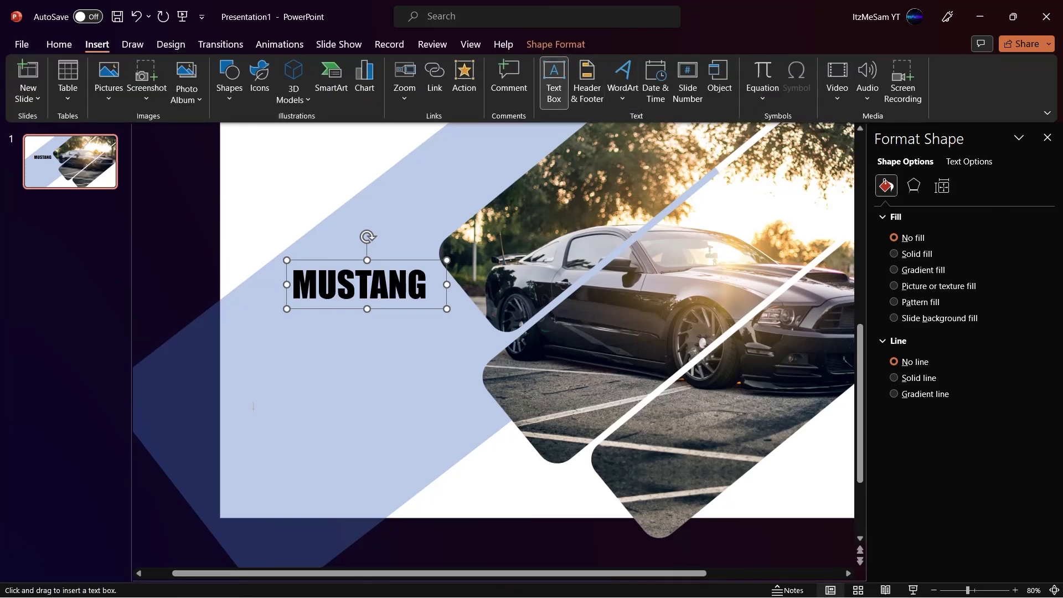
left_click_drag(309, 331, 441, 465)
type("You can type anything you want here")
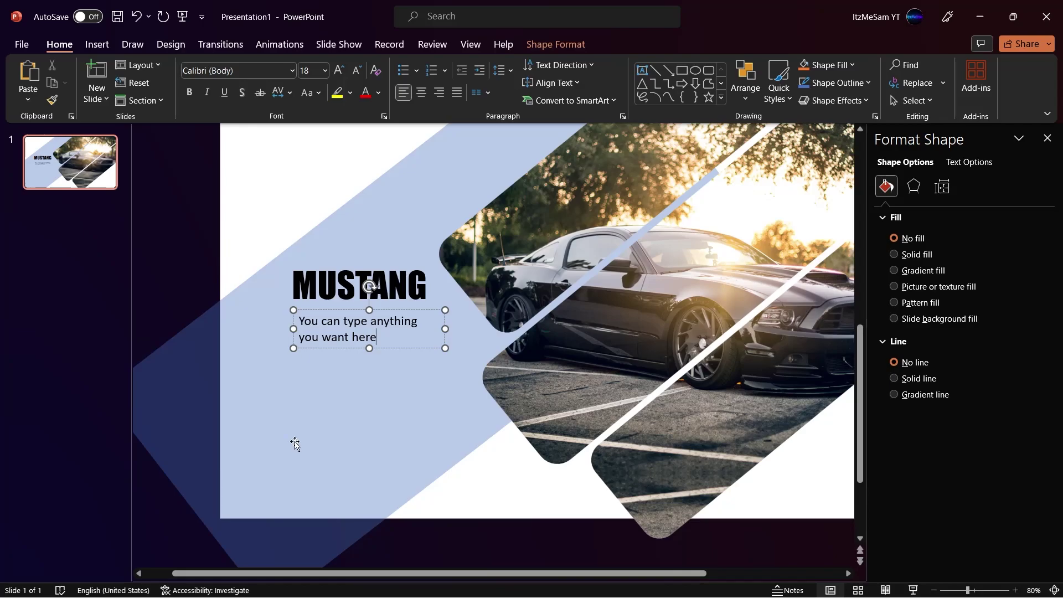
Add a second paragraph to the text box reading "You can even include some bullet points"
key("Return")
type("You can even include ssoe")
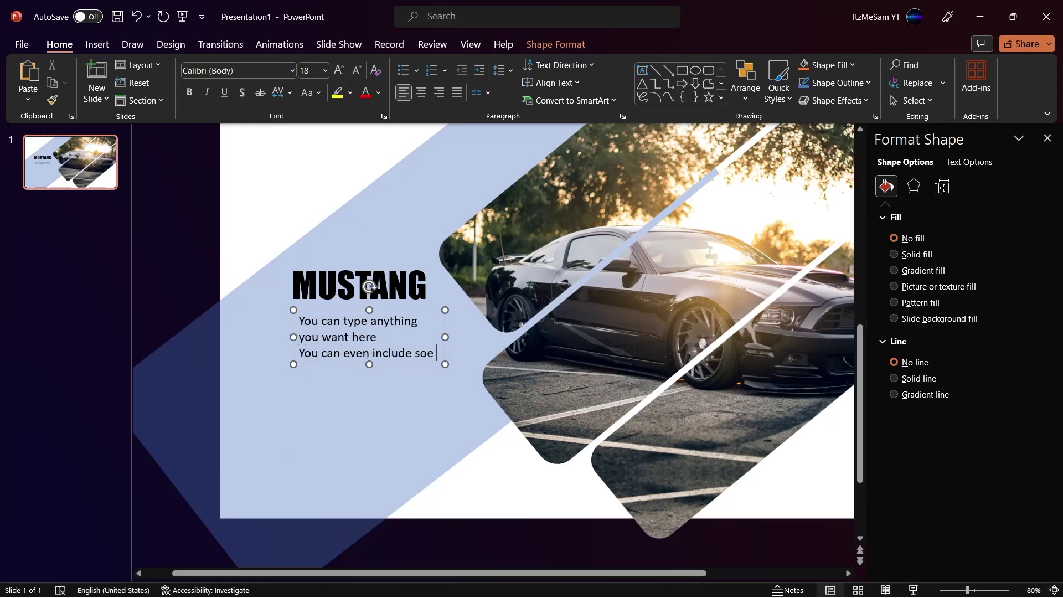
type("me bullet")
key("BackSpace")
key("BackSpace")
key("BackSpace")
key("BackSpace")
key("BackSpace")
key("BackSpace")
key("BackSpace")
key("BackSpace")
key("BackSpace")
key("BackSpace")
key("BackSpace")
type("ome bullet po")
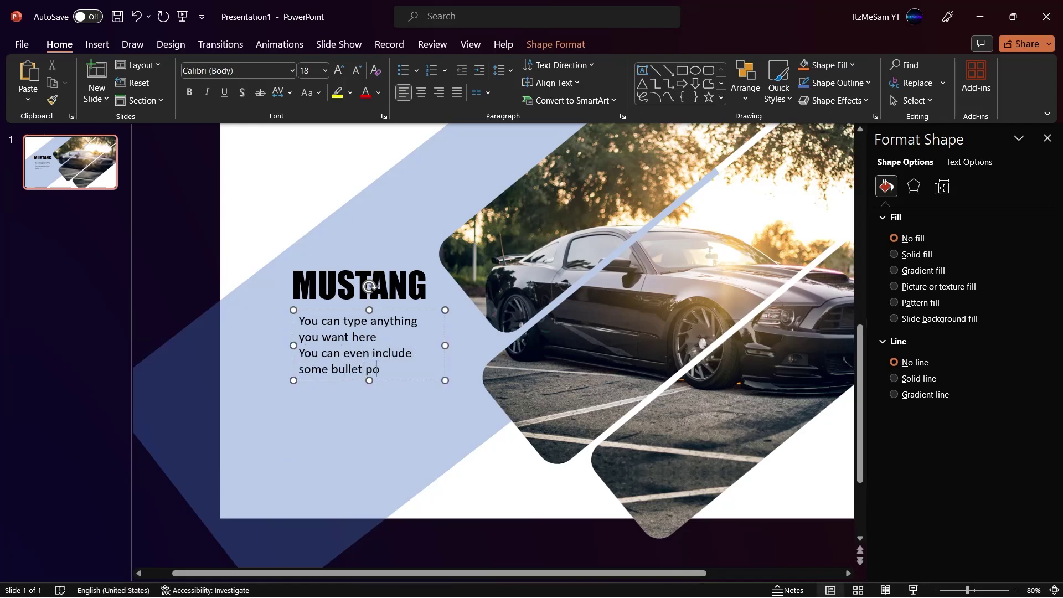
type("ints")
Format both paragraphs below the title as a bulleted list
key("ctrl+a")
left_click(403, 71)
key("Escape")
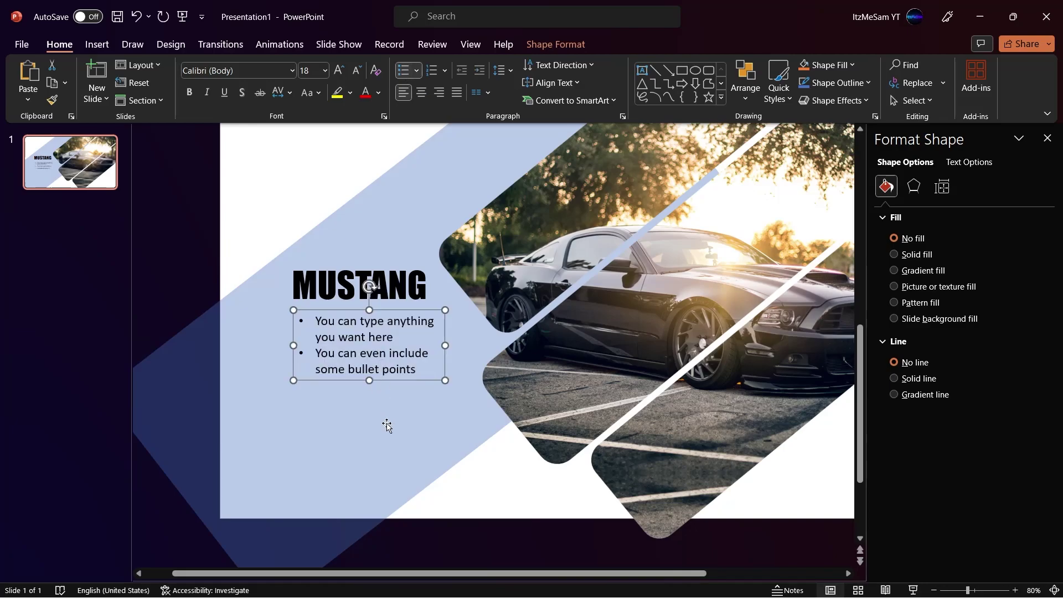
Group the MUSTANG title, the bulleted text box and the pale blue rectangle, and send the group to the back
left_click(384, 437)
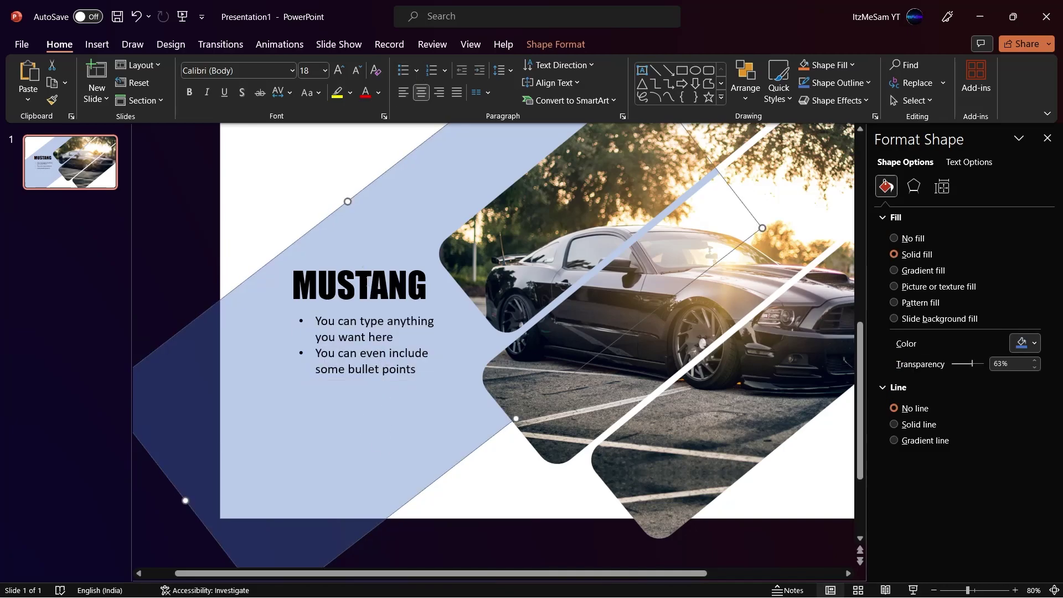
left_click(367, 285)
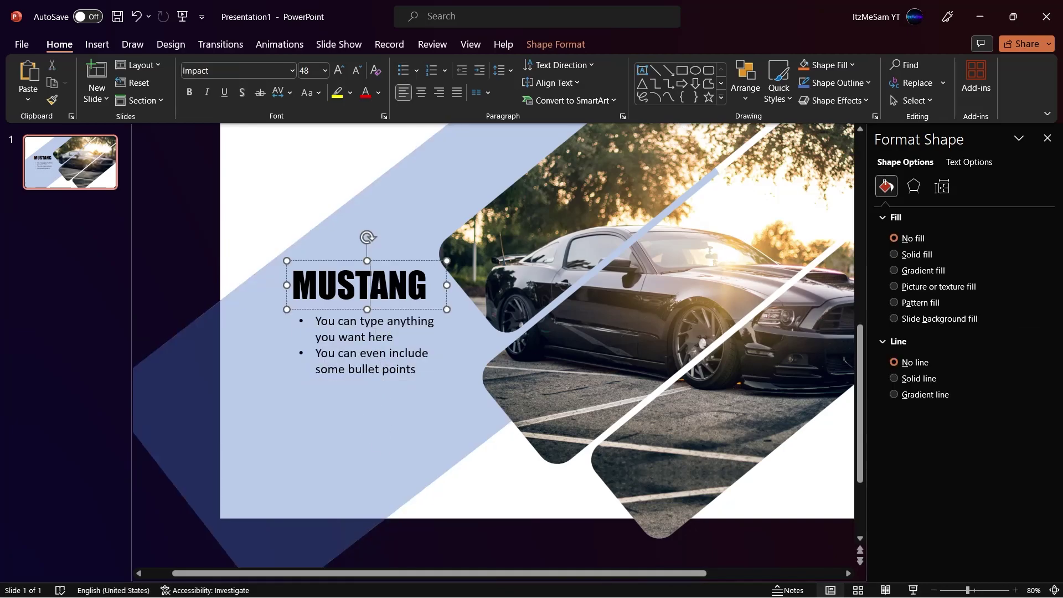
left_click(371, 335, "shift")
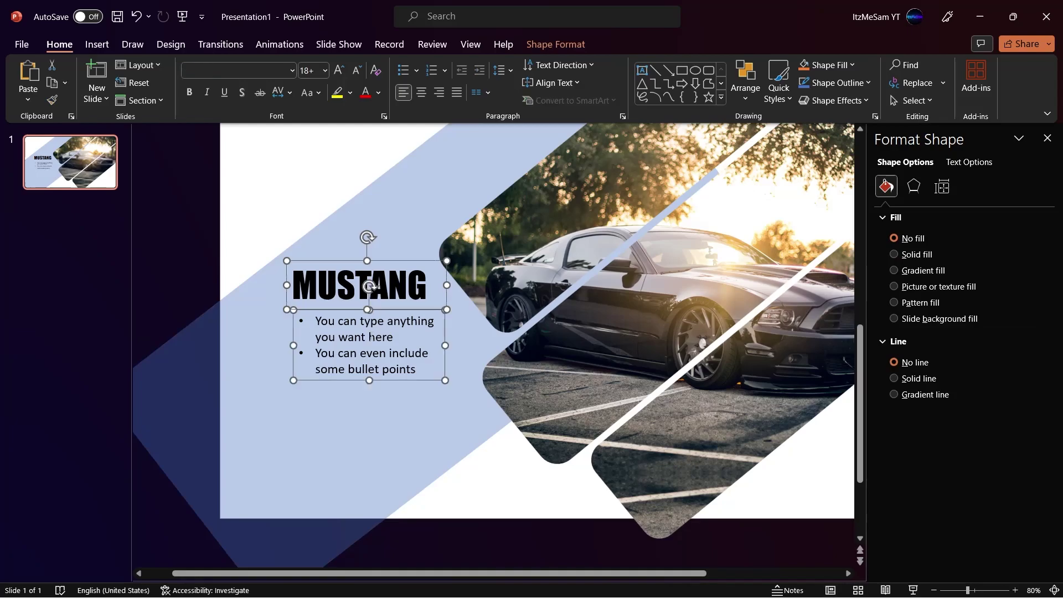
left_click(337, 285)
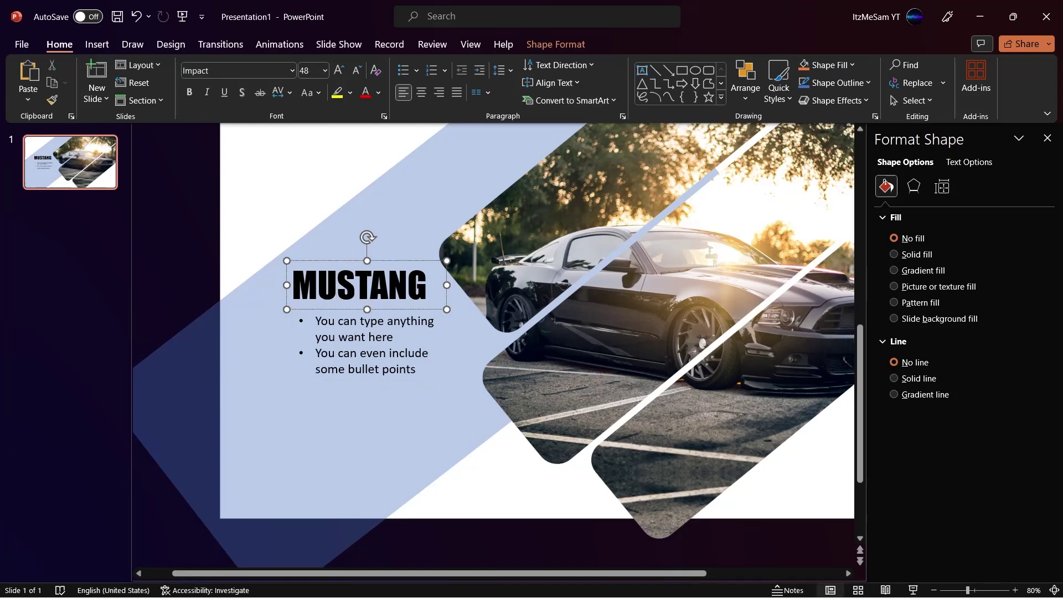
left_click(343, 343, "shift")
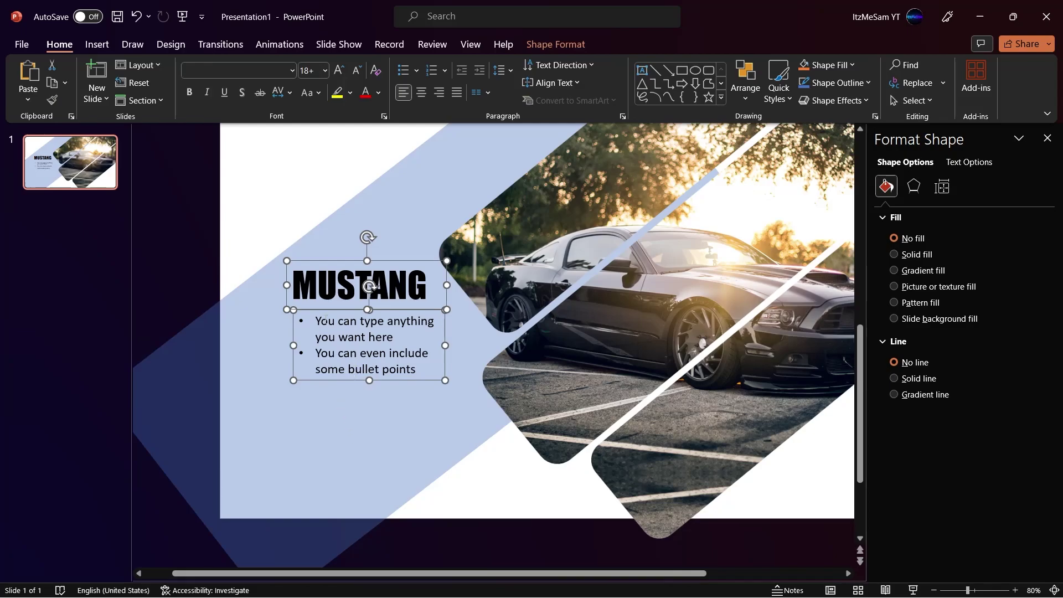
left_click(347, 428, "shift")
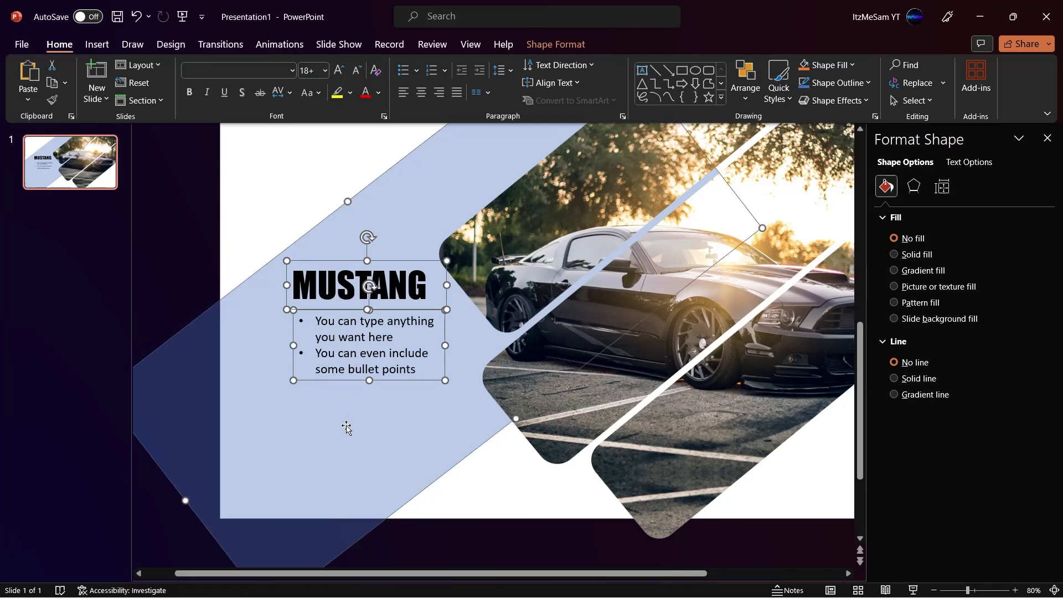
right_click(328, 408)
mouse_move(451, 232)
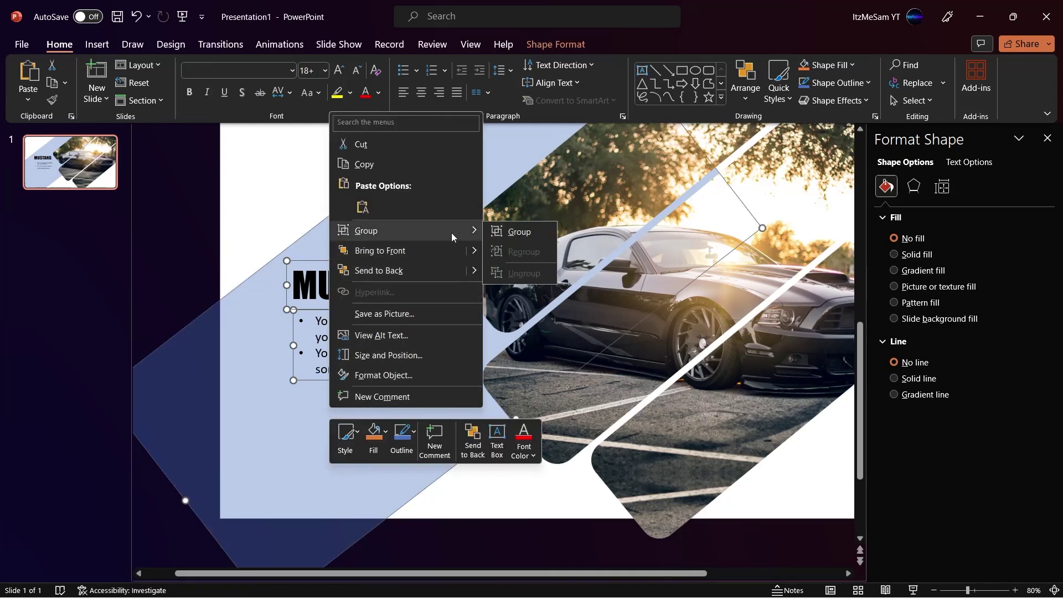
left_click(512, 231)
right_click(366, 418)
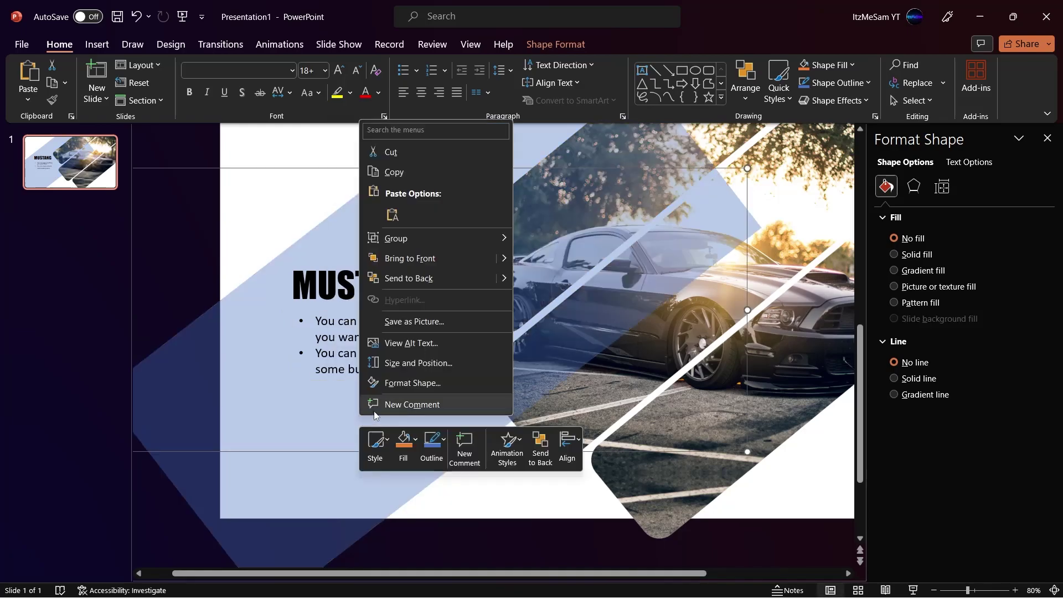
left_click(442, 280)
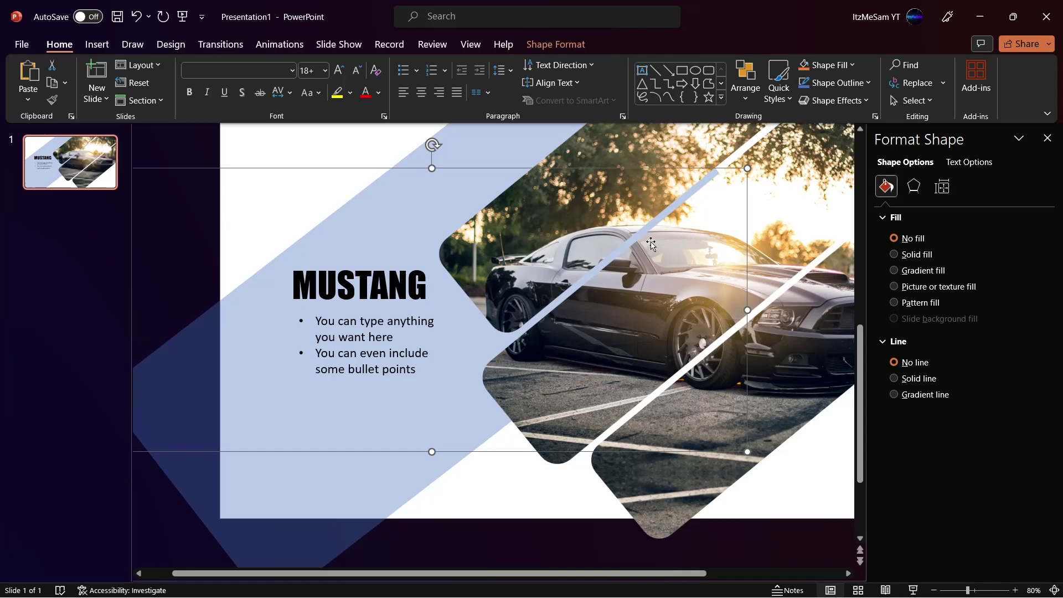
Apply a Fly In animation with the direction From Left to the title and blue rectangle group
left_click(292, 47)
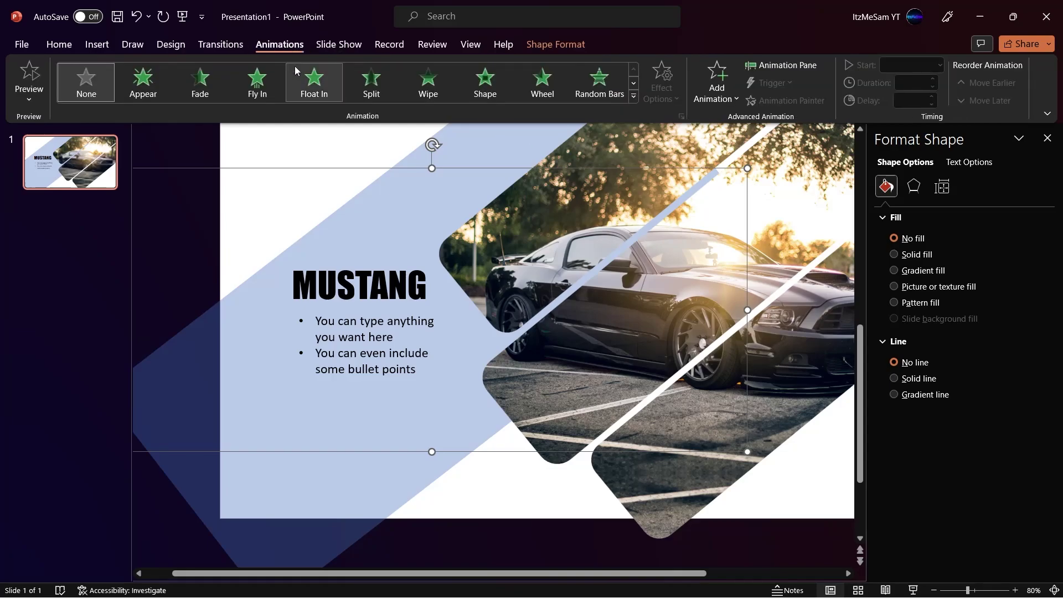
left_click(257, 82)
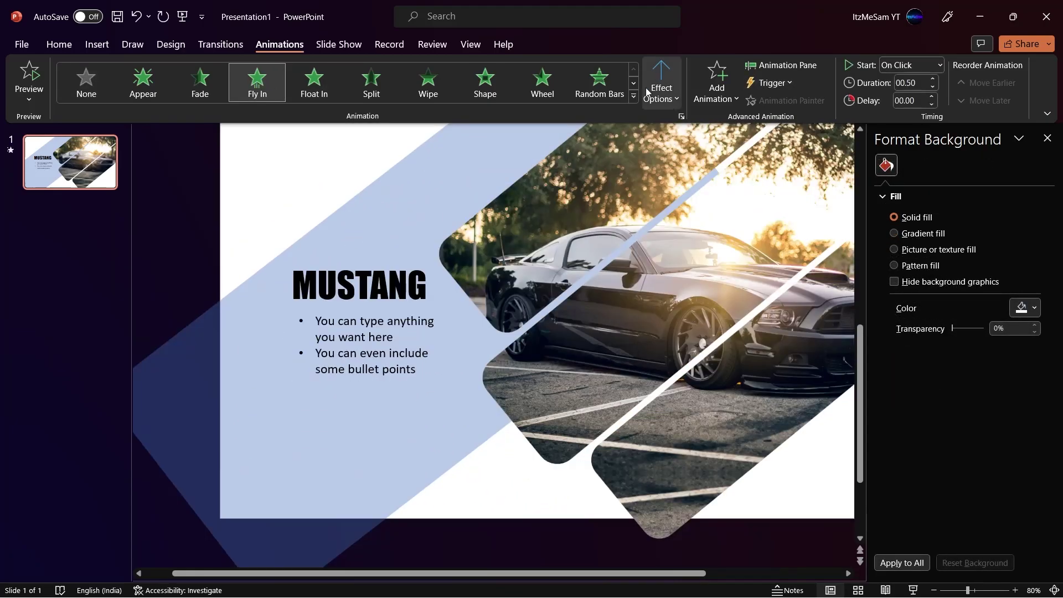
left_click(671, 79)
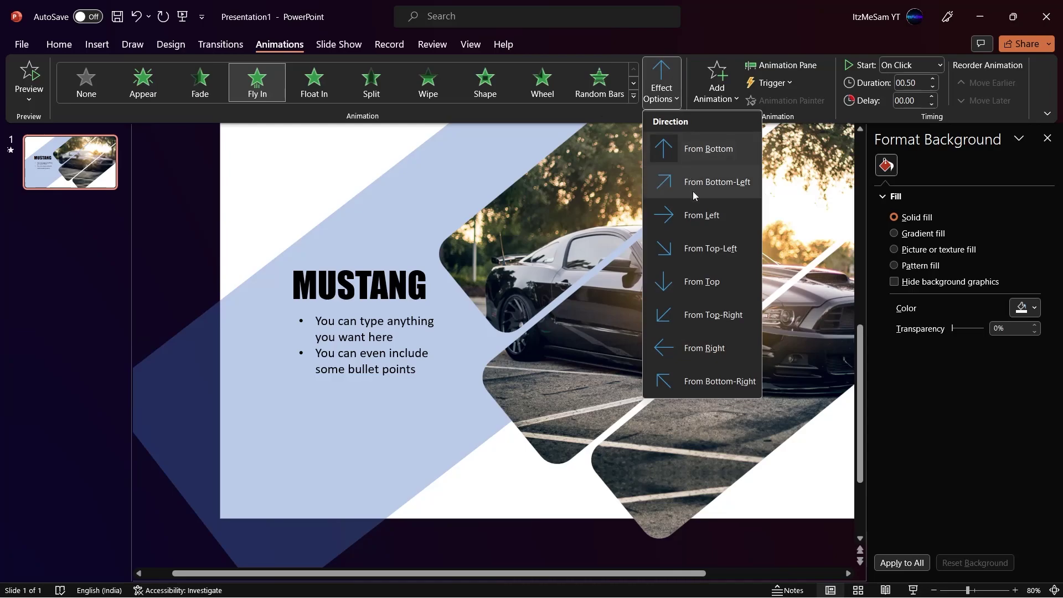
left_click(701, 215)
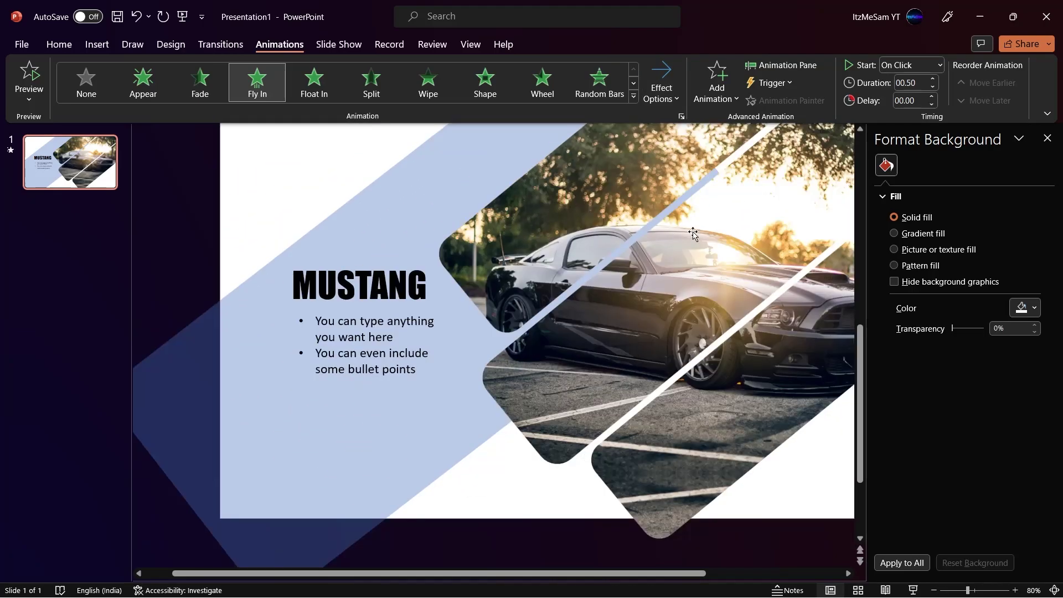
Apply a Fly In animation with the direction From Right to the car picture group
left_click(693, 235)
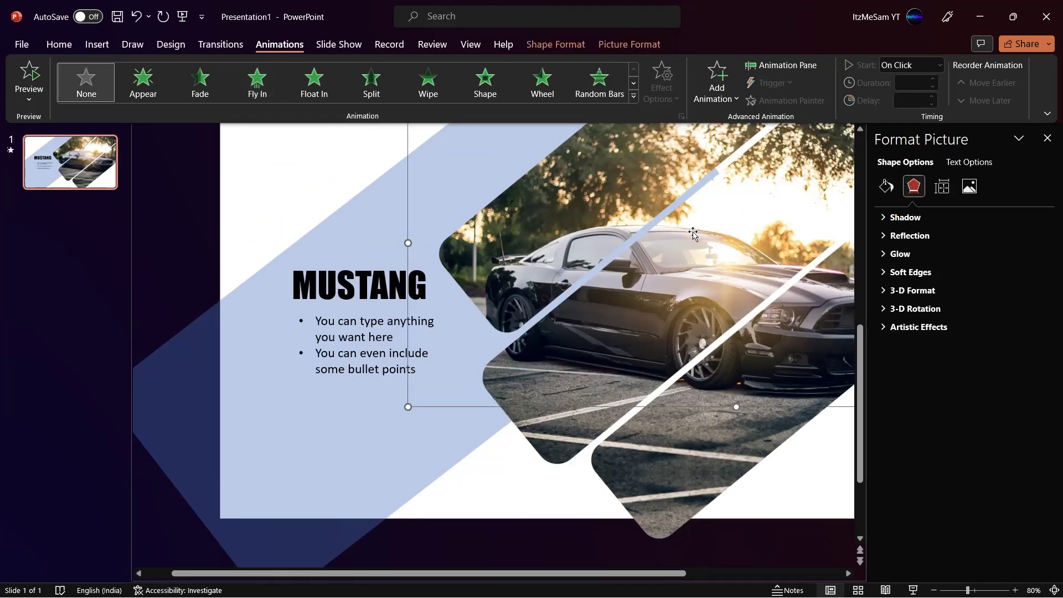
left_click(271, 88)
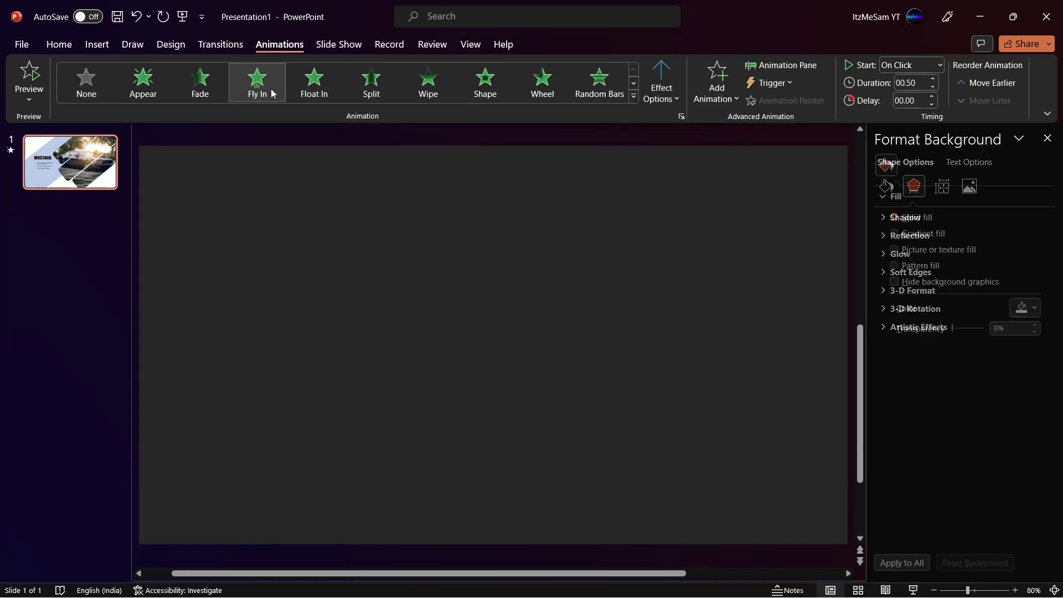
left_click(678, 99)
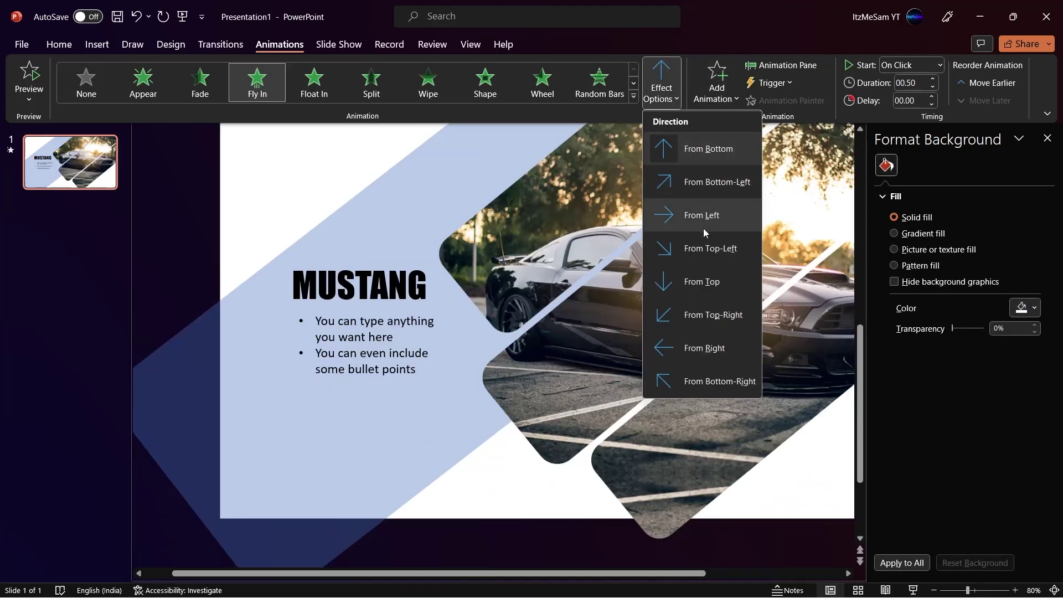
left_click(724, 339)
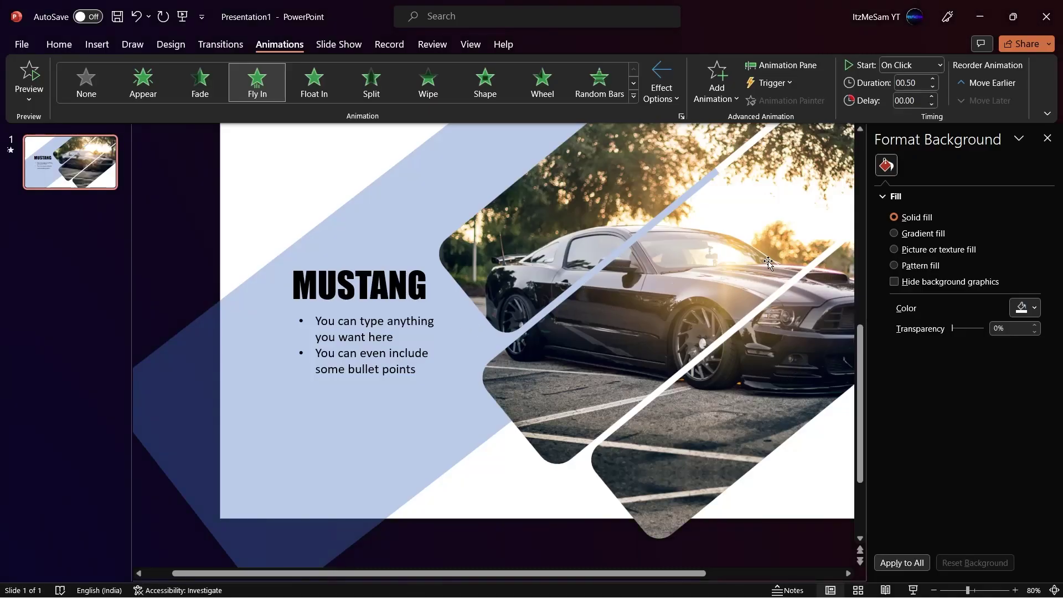
Set both groups' Fly In animations to start With Previous and last 1 second (Fast)
left_click(786, 65)
left_click(935, 184)
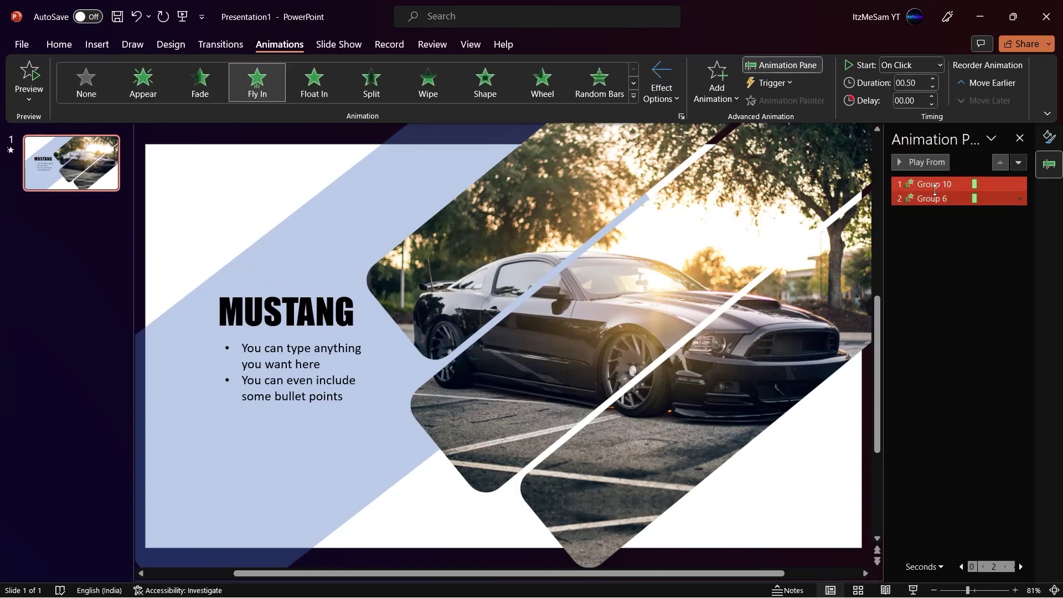
left_click(933, 198, "shift")
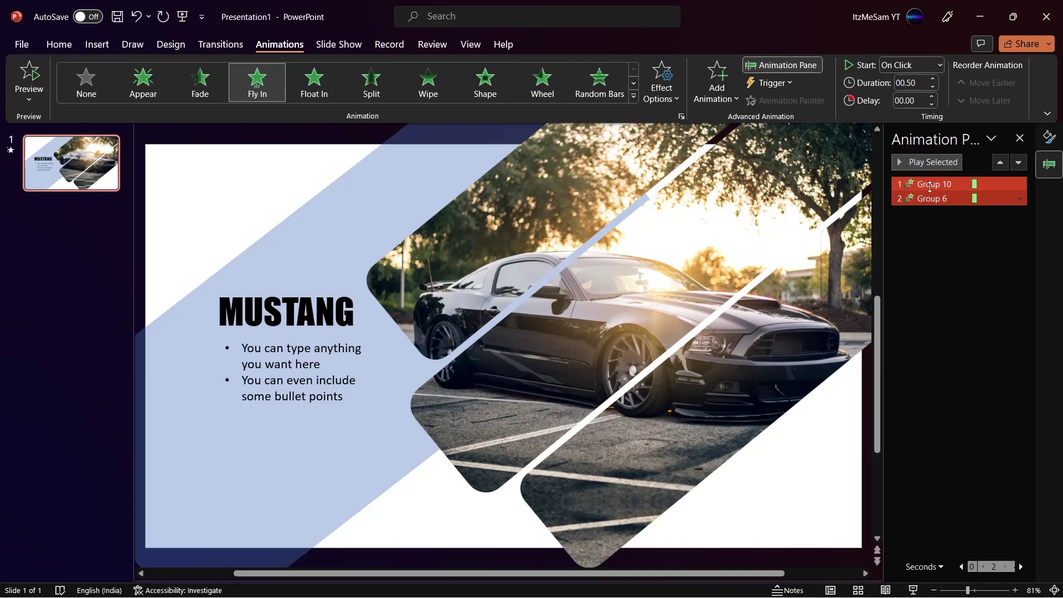
right_click(931, 187)
left_click(959, 252)
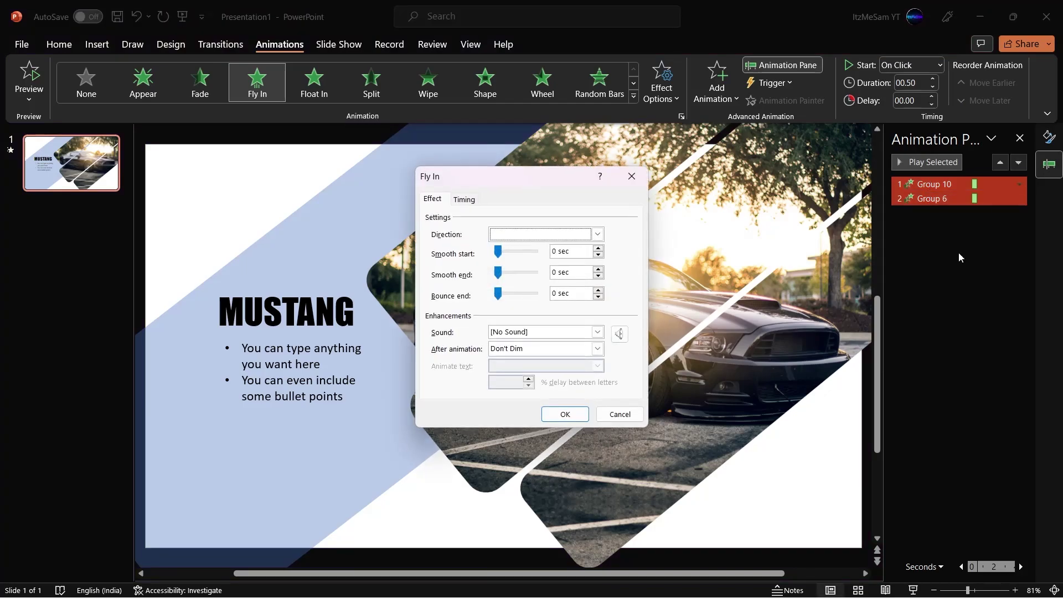
left_click(465, 199)
left_click(566, 219)
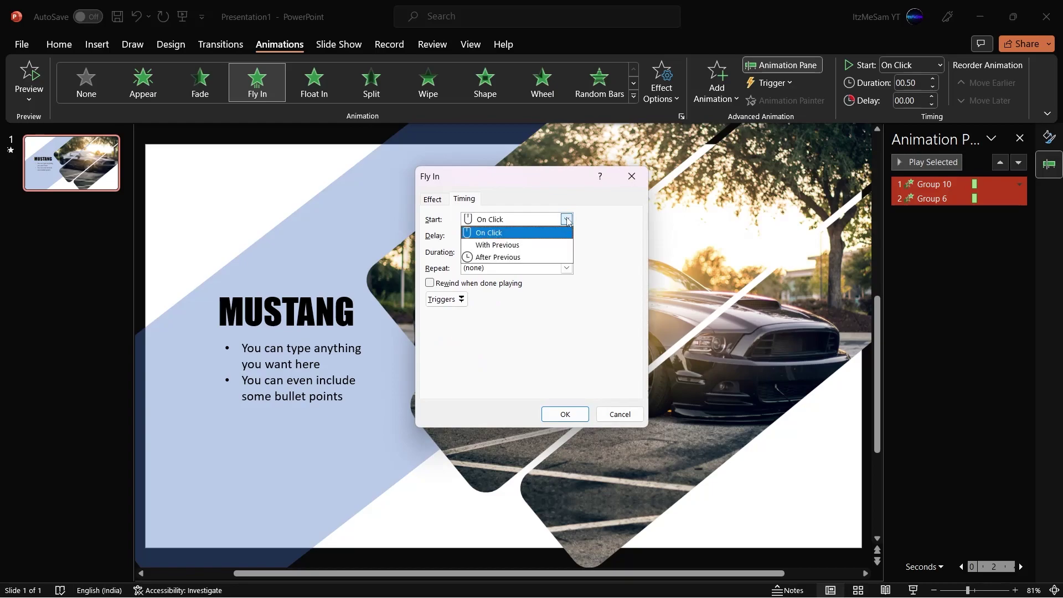
left_click(560, 244)
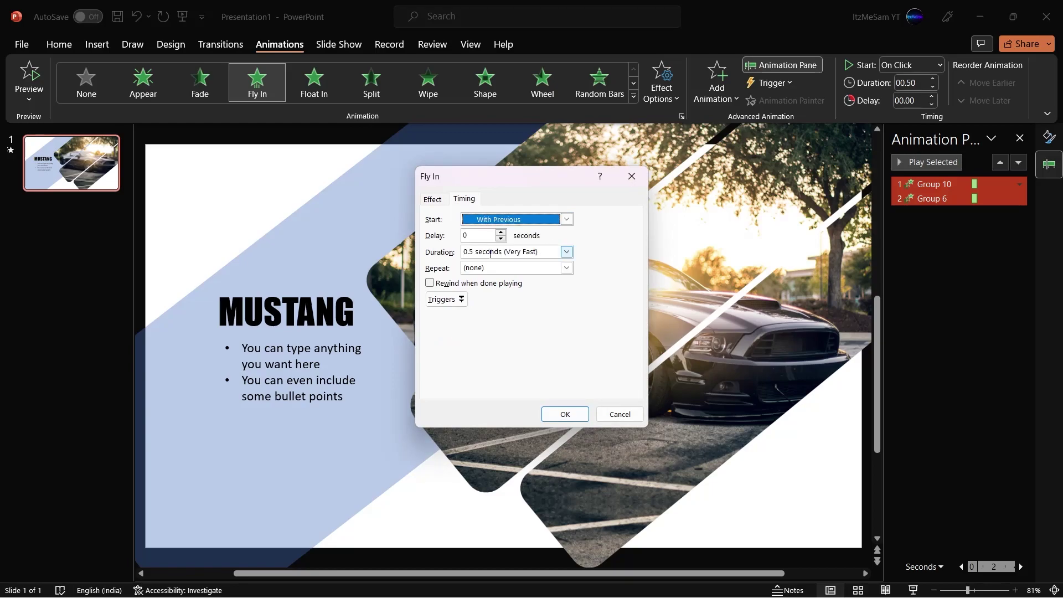
left_click(567, 252)
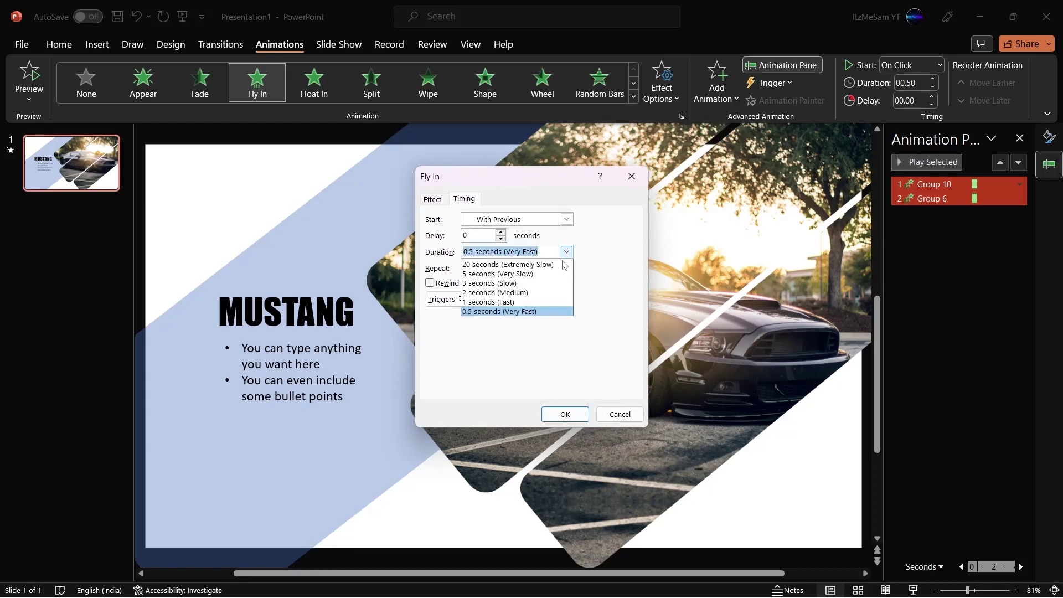
left_click(540, 302)
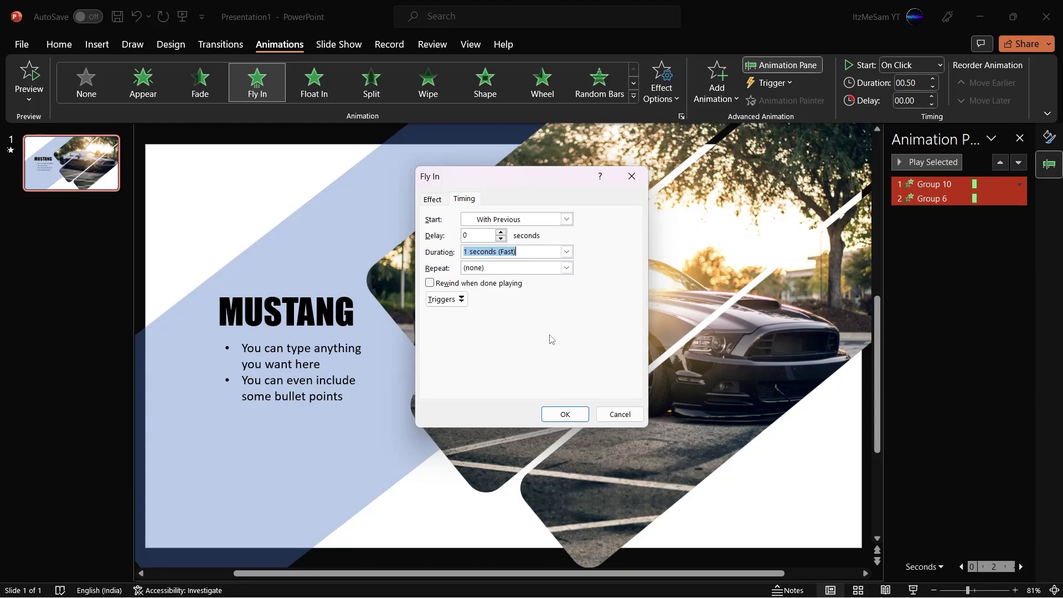
Set the smooth end of both Fly In animations to 1 sec and play the slide as a slide show
left_click(432, 199)
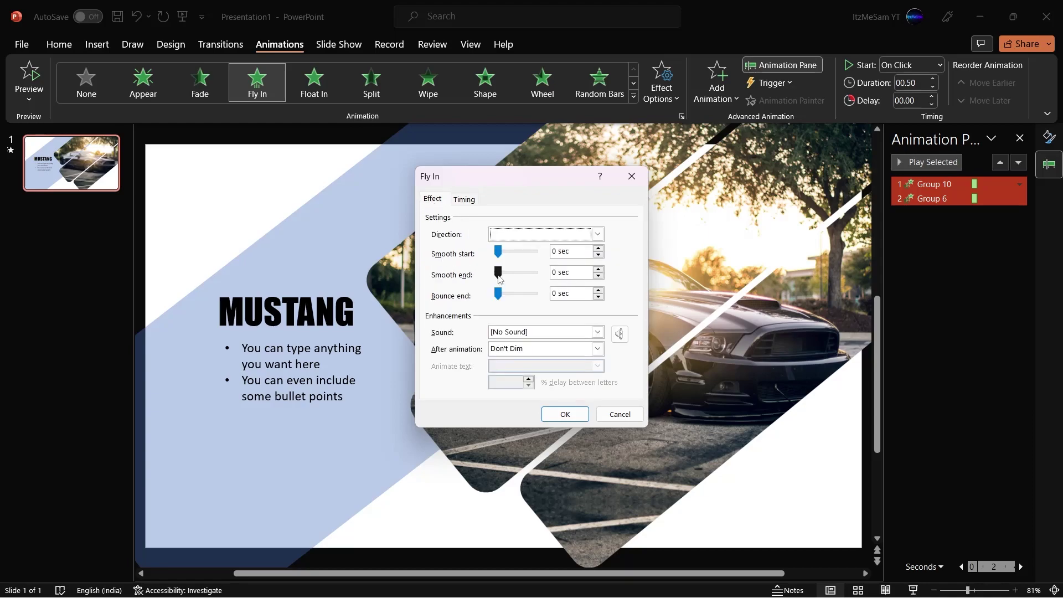
left_click_drag(499, 277, 535, 276)
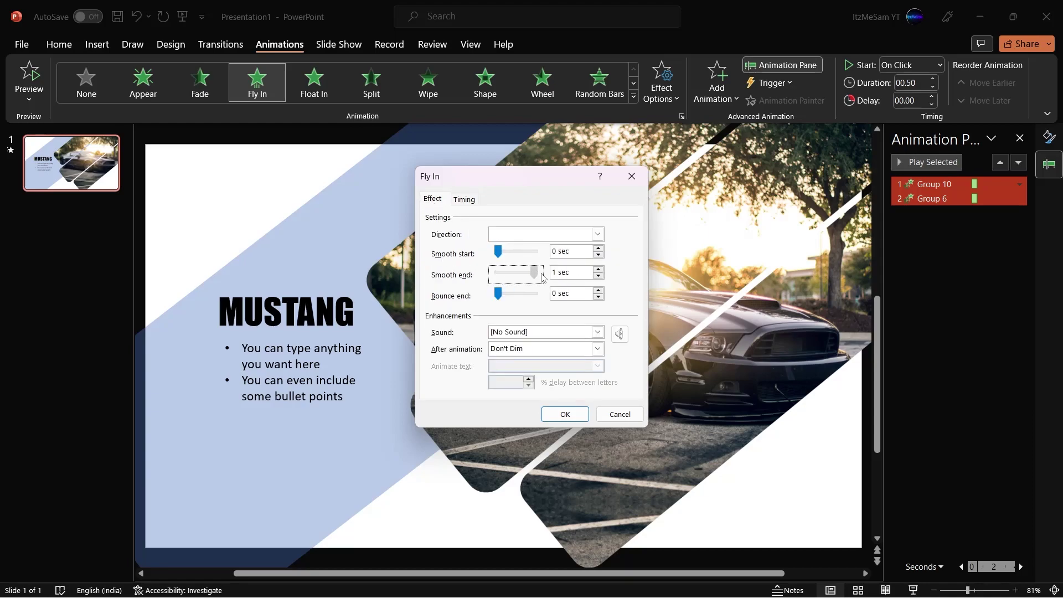
left_click(564, 414)
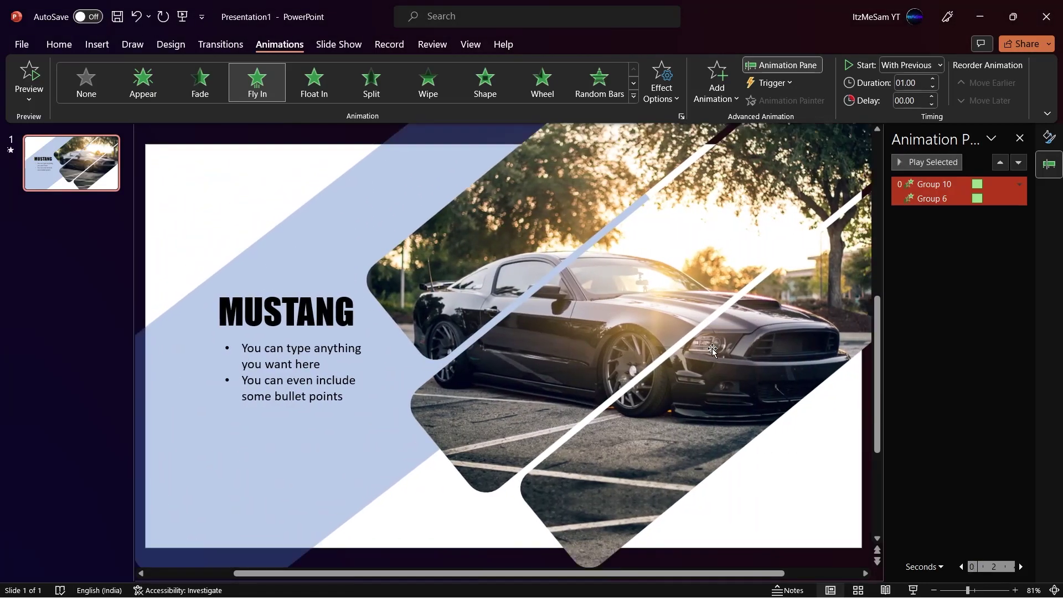
left_click(913, 591)
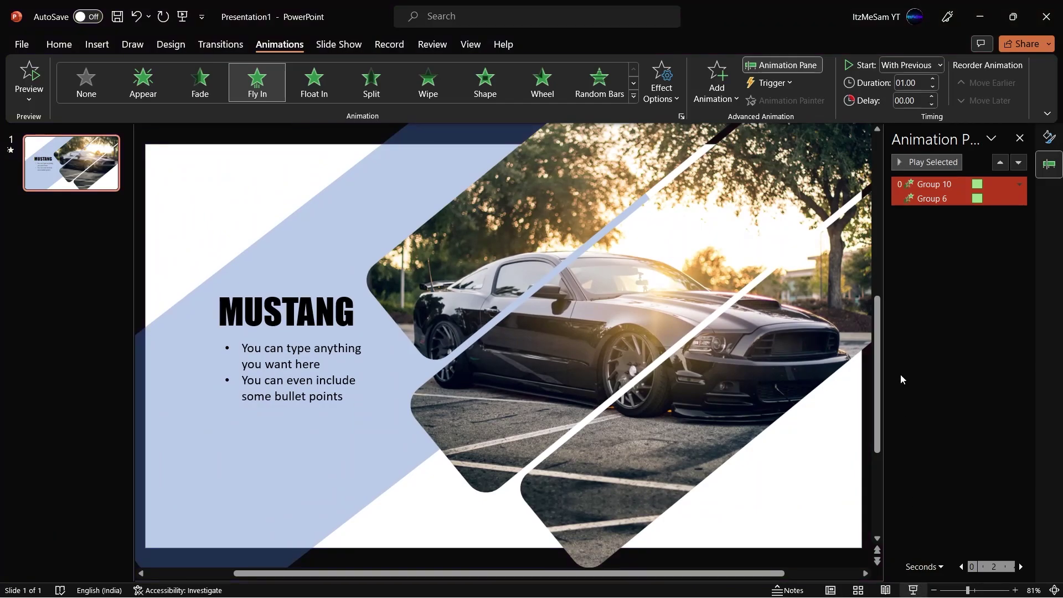